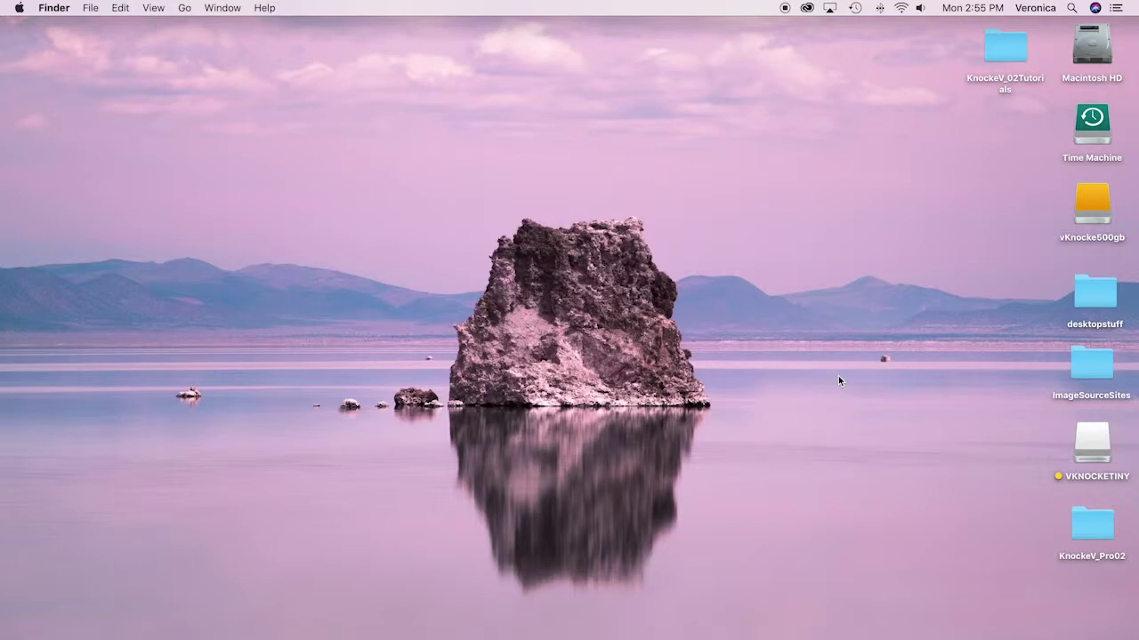
Switch to After Effects and open the project KnockeV_Pro02.aep from the 01_AE_Projects folder inside KnockeV_Pro02 on the Desktop
mouse_move(979, 639)
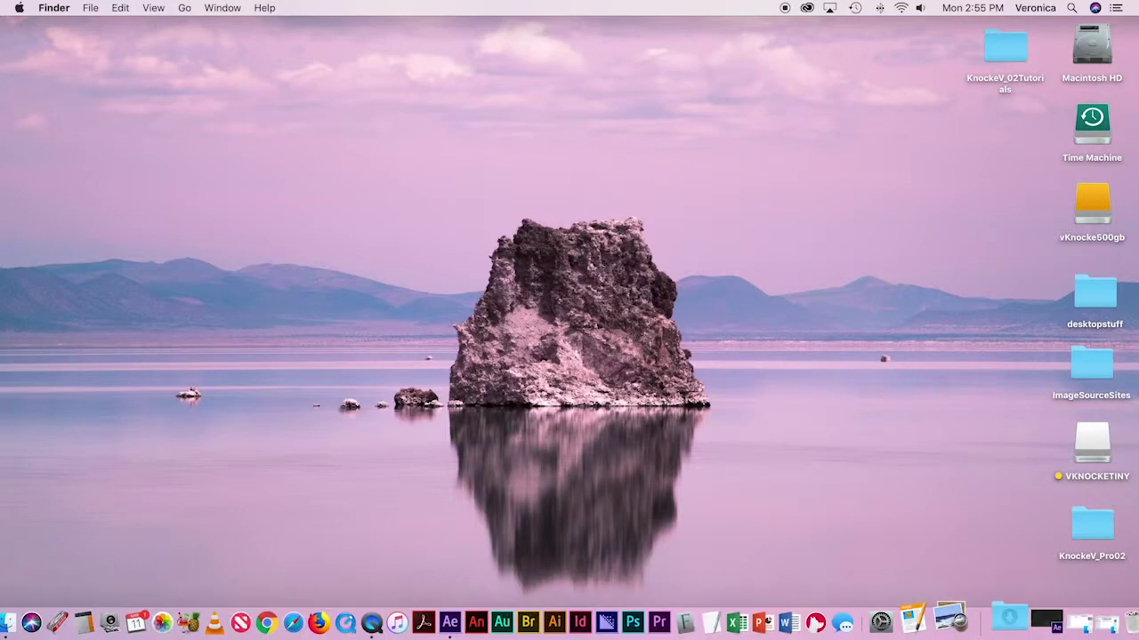
click(1023, 623)
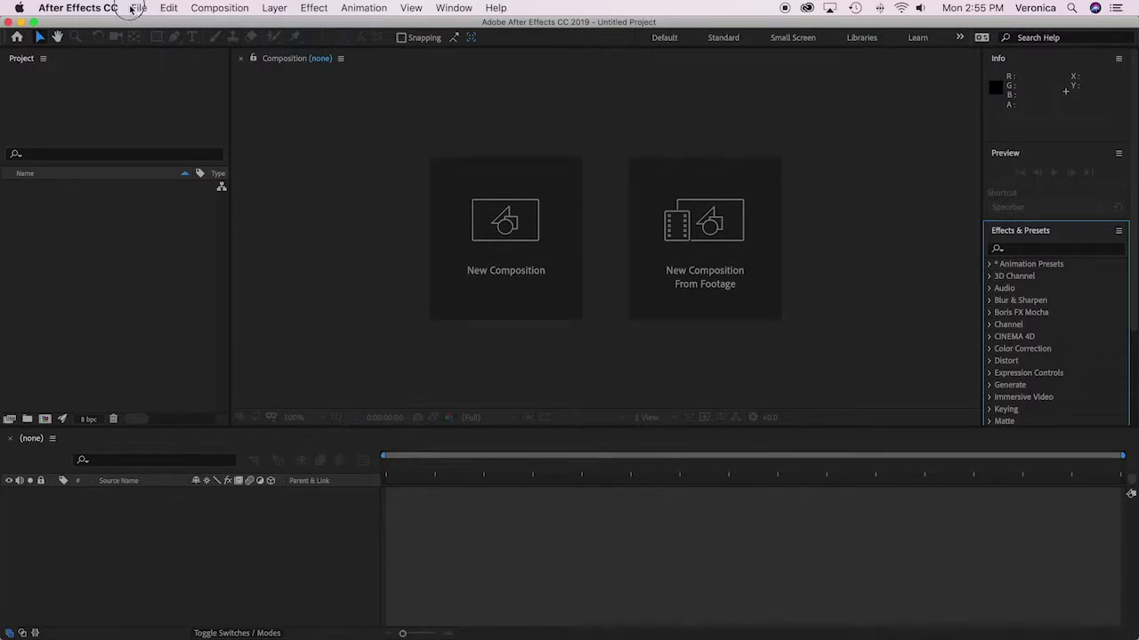
click(133, 8)
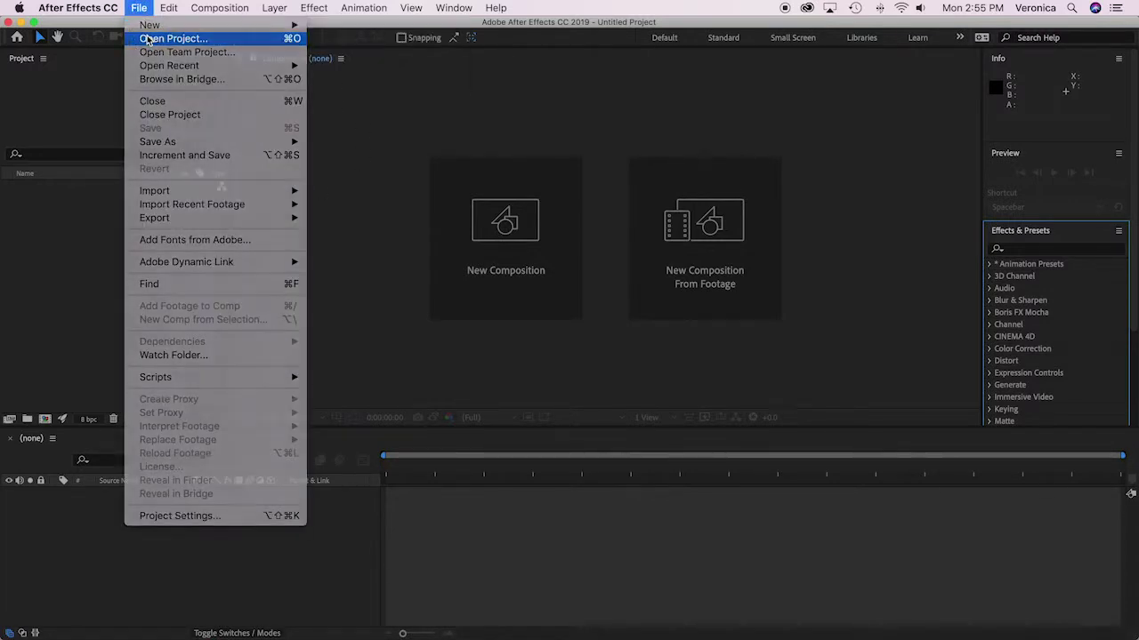
click(149, 38)
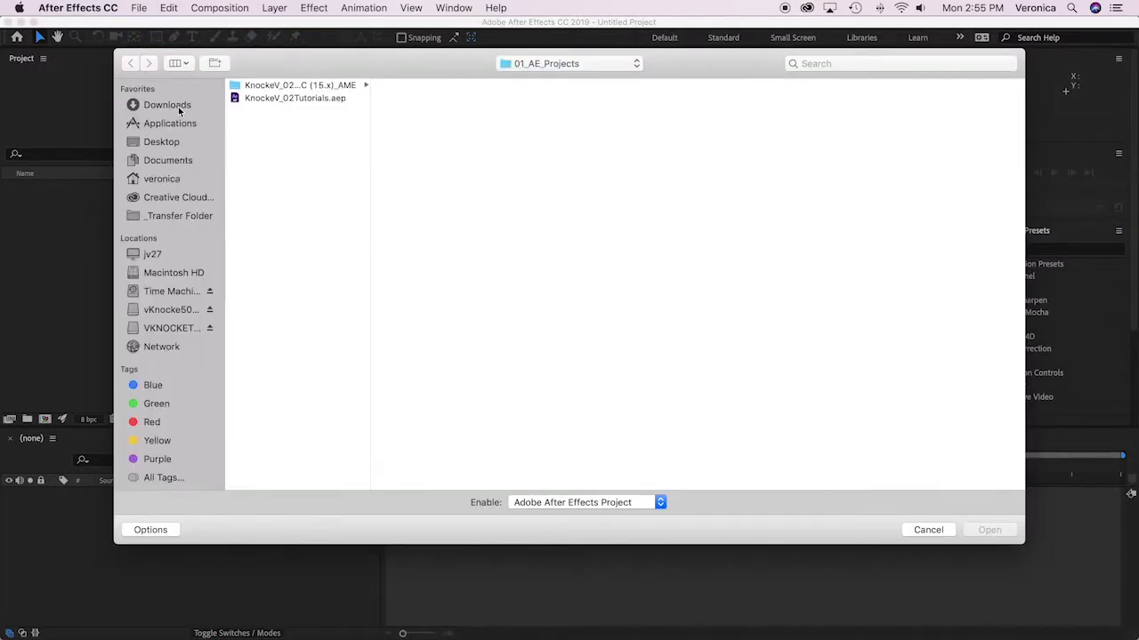
click(180, 144)
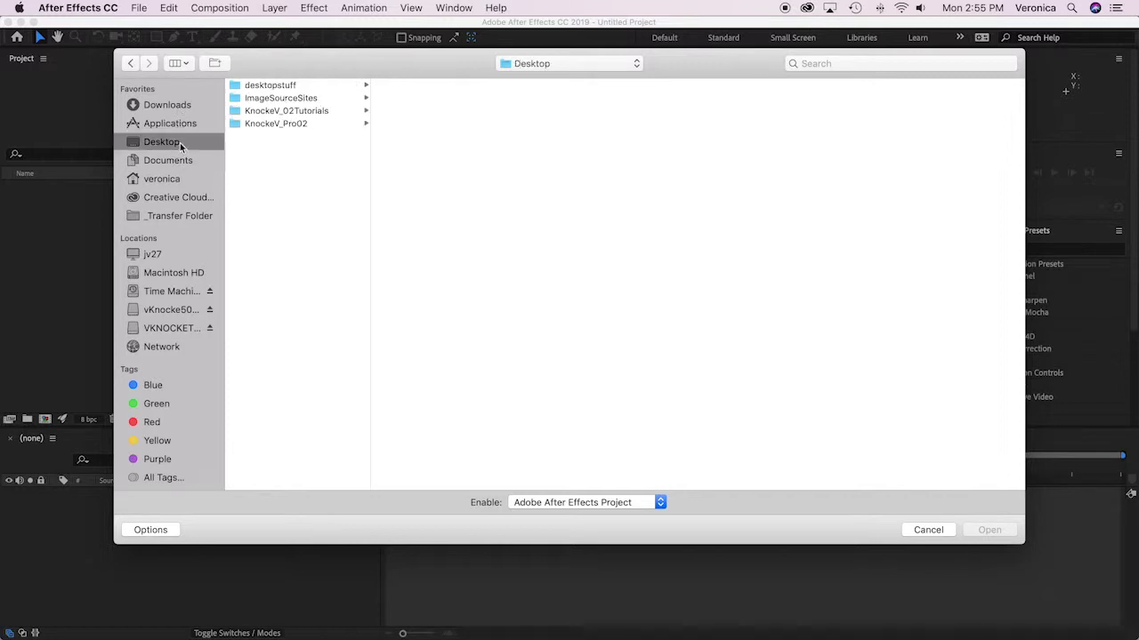
click(303, 126)
click(416, 87)
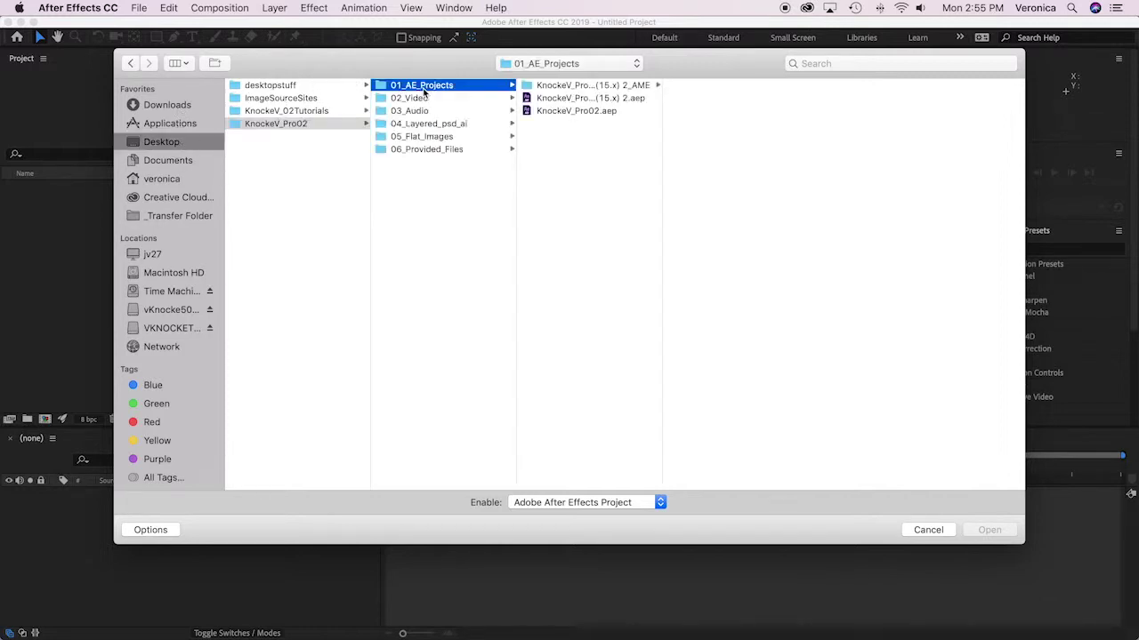
click(570, 111)
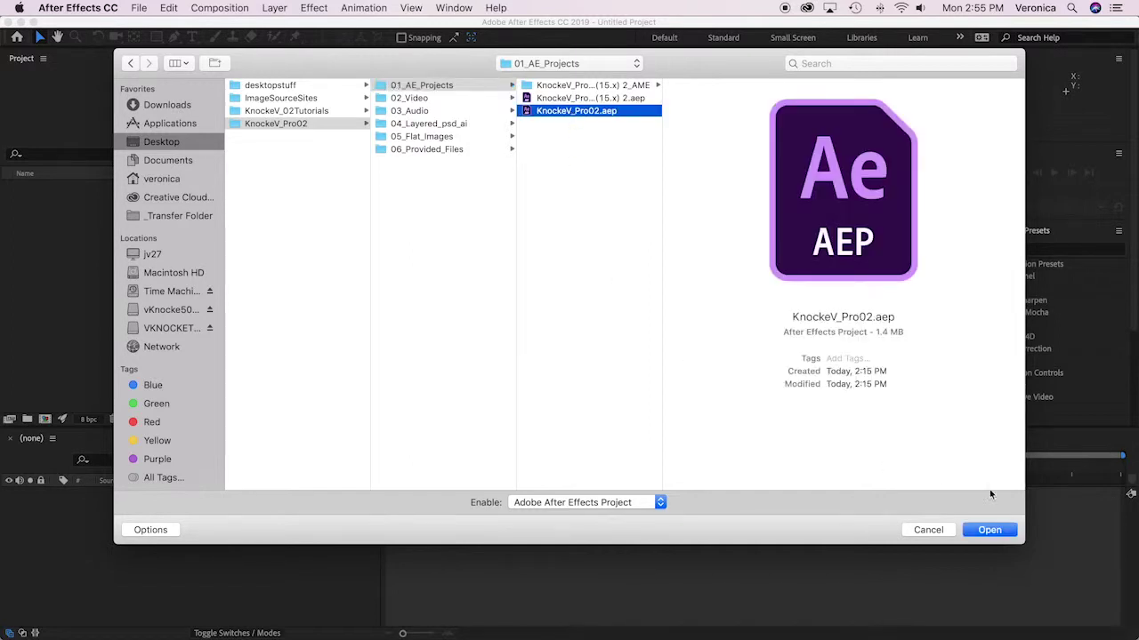
click(987, 530)
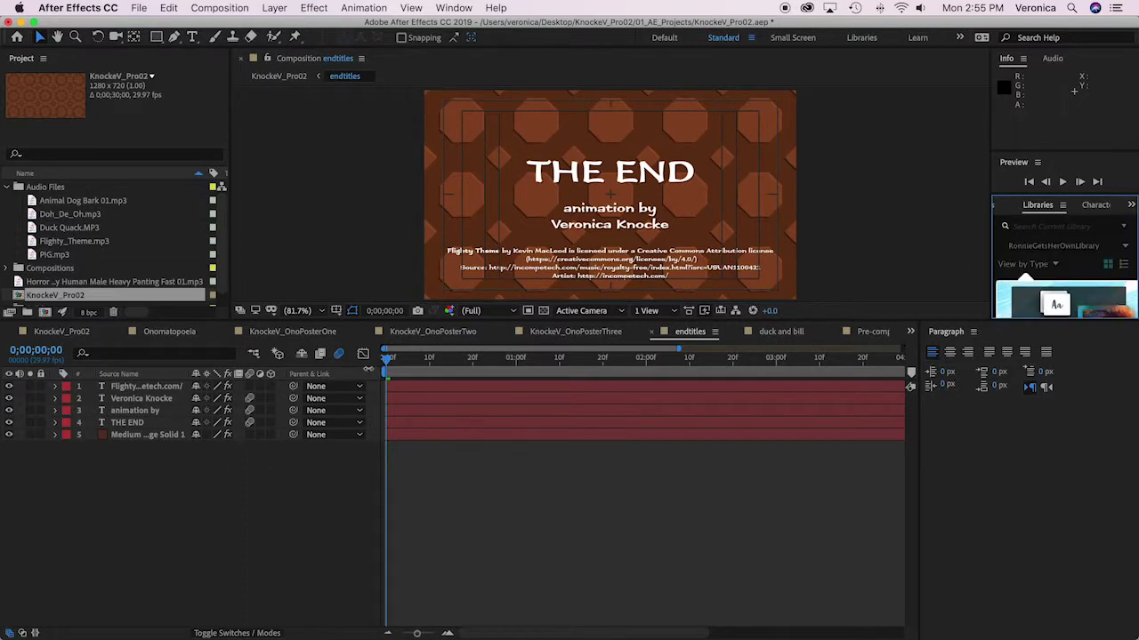
Review the KnockeV_Pro02 composition by scrubbing its timeline, show its full time range, and return the playhead to the start
click(55, 332)
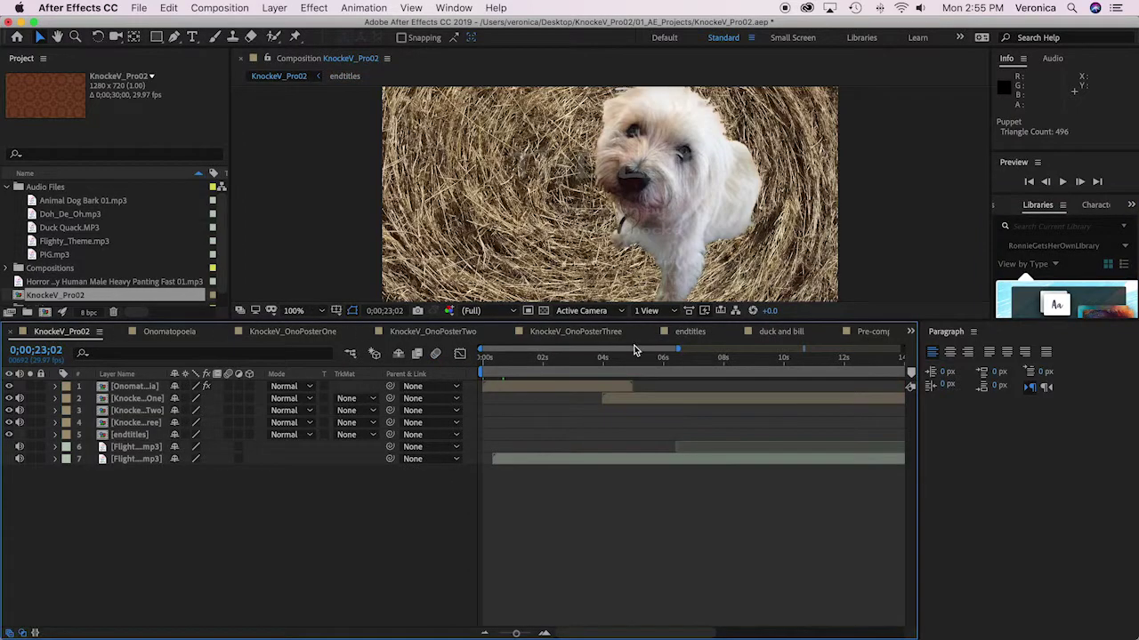
click(491, 357)
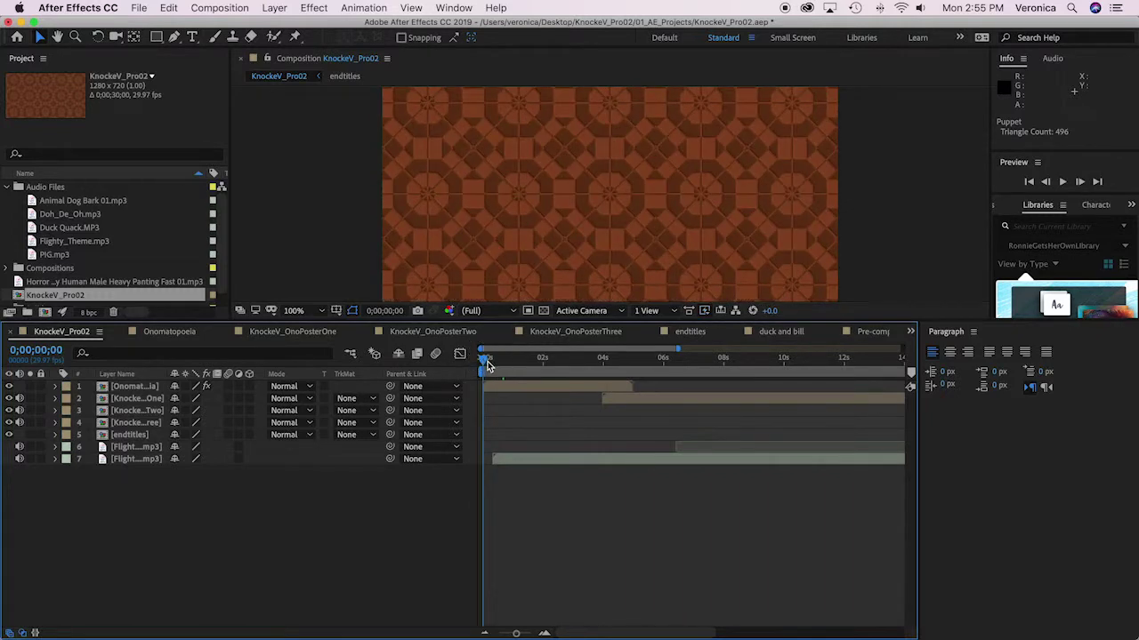
drag(481, 361, 942, 437)
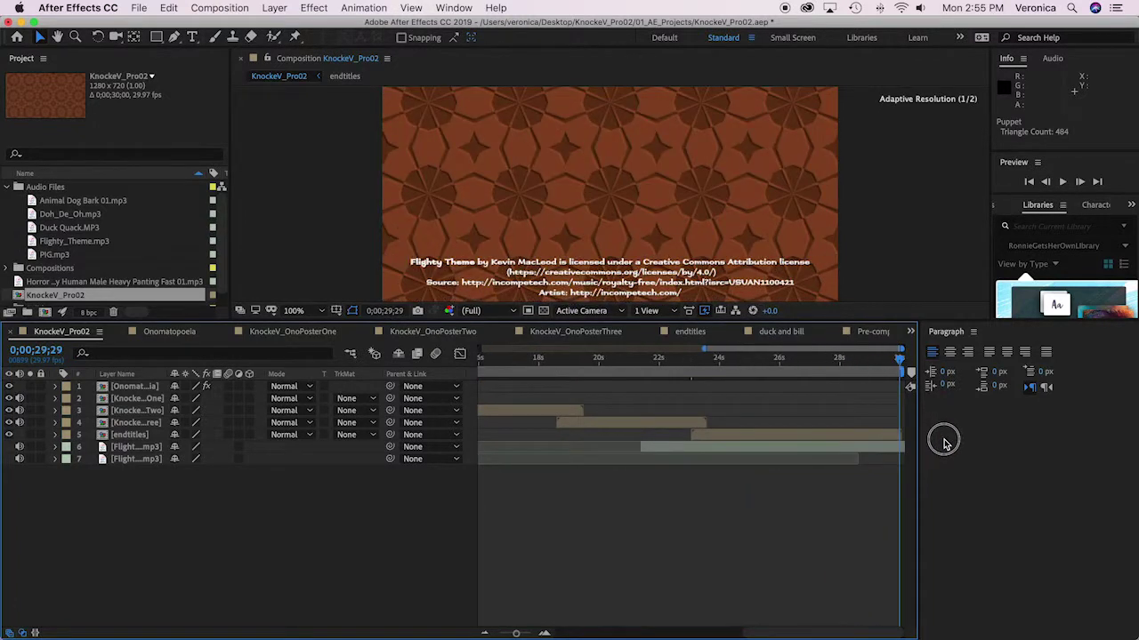
drag(562, 412, 294, 610)
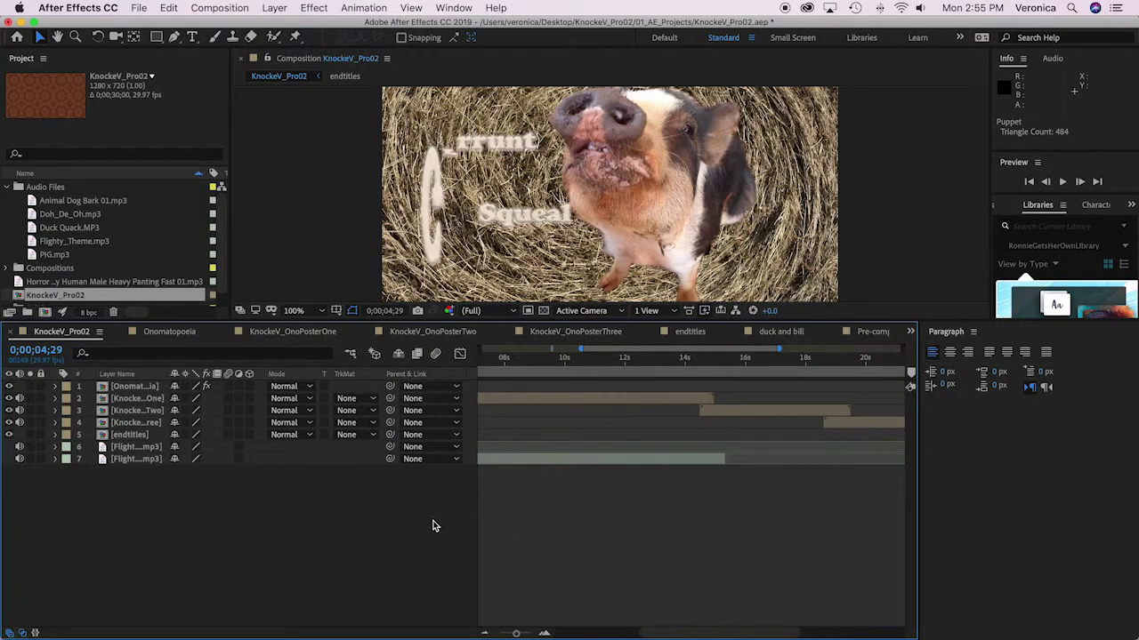
drag(580, 349, 412, 342)
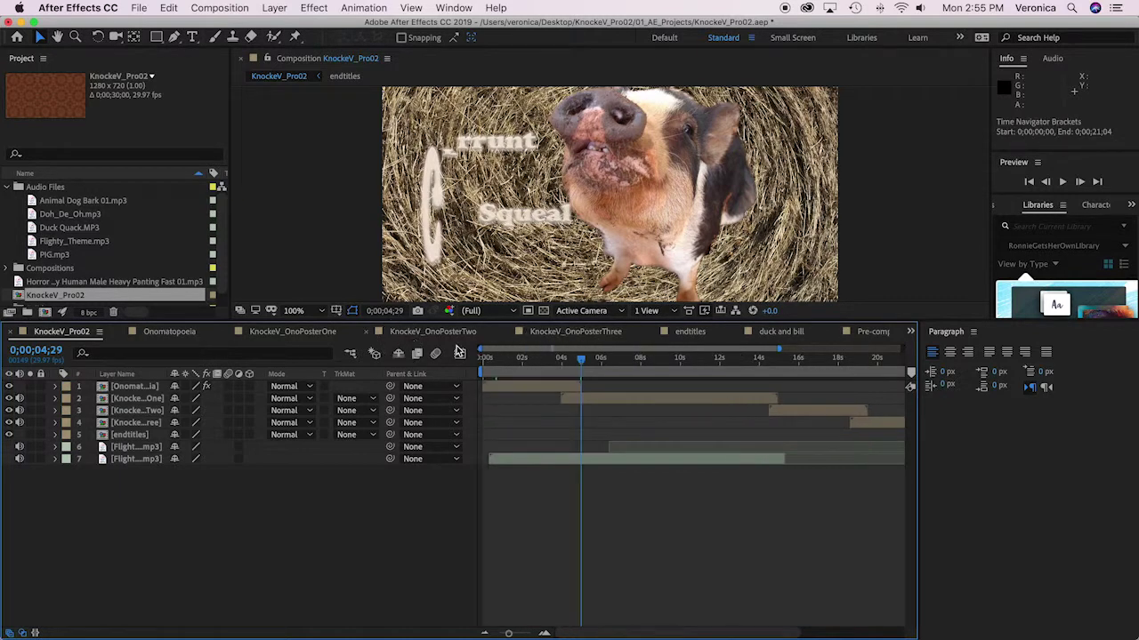
drag(780, 348, 916, 349)
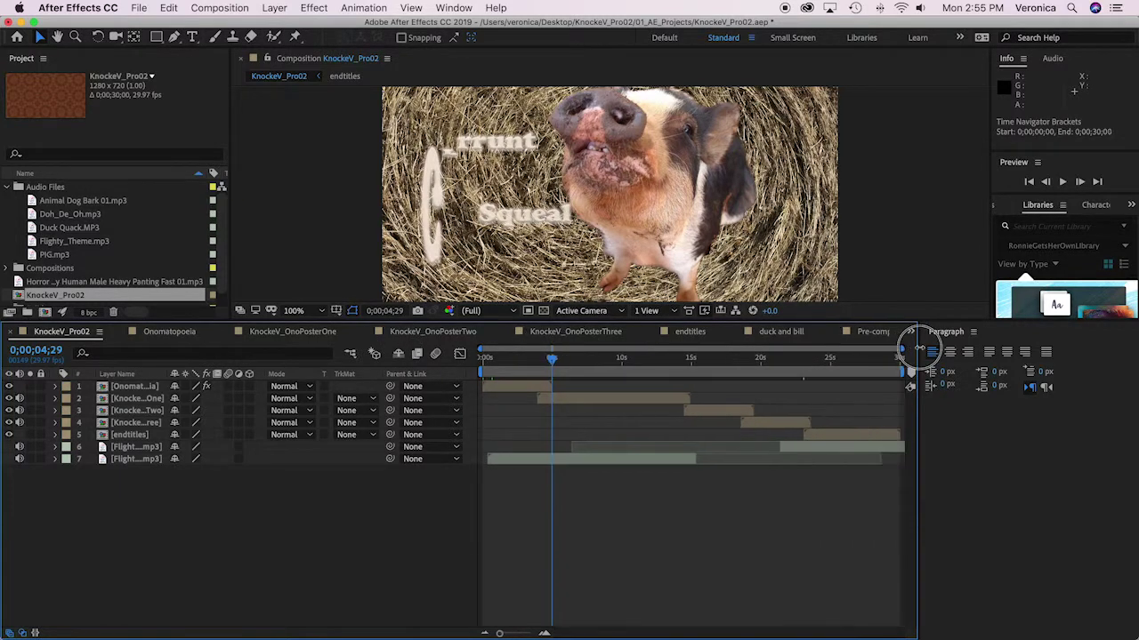
drag(553, 360, 413, 360)
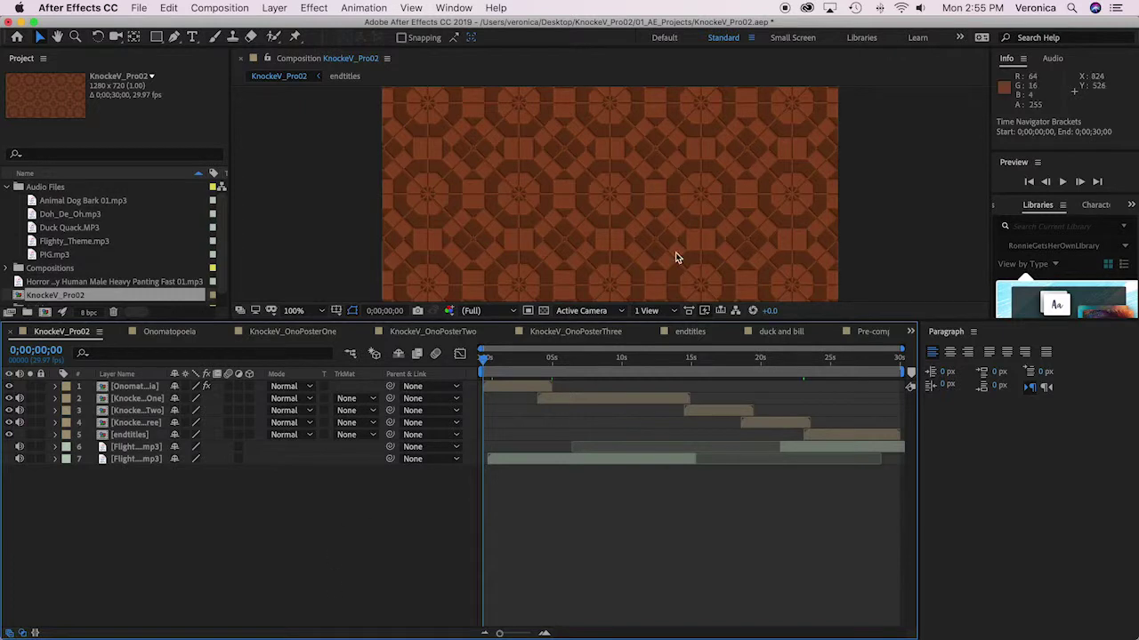
Create a new HDV/HDTV 720 29.97 composition with a duration of 5 seconds
click(44, 313)
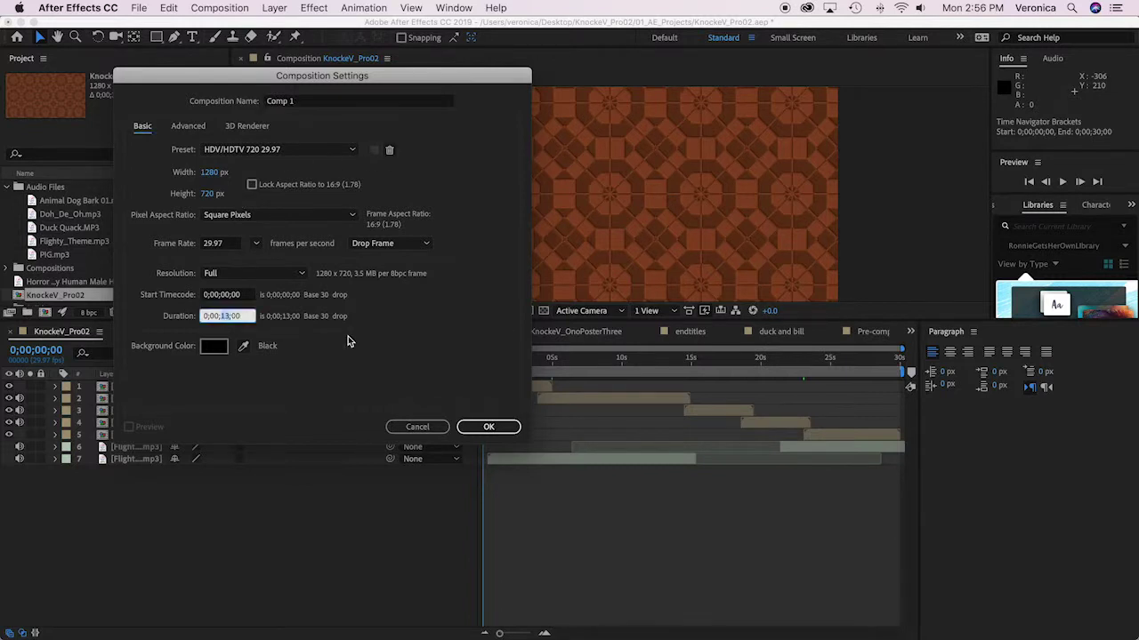
text(05)
click(483, 427)
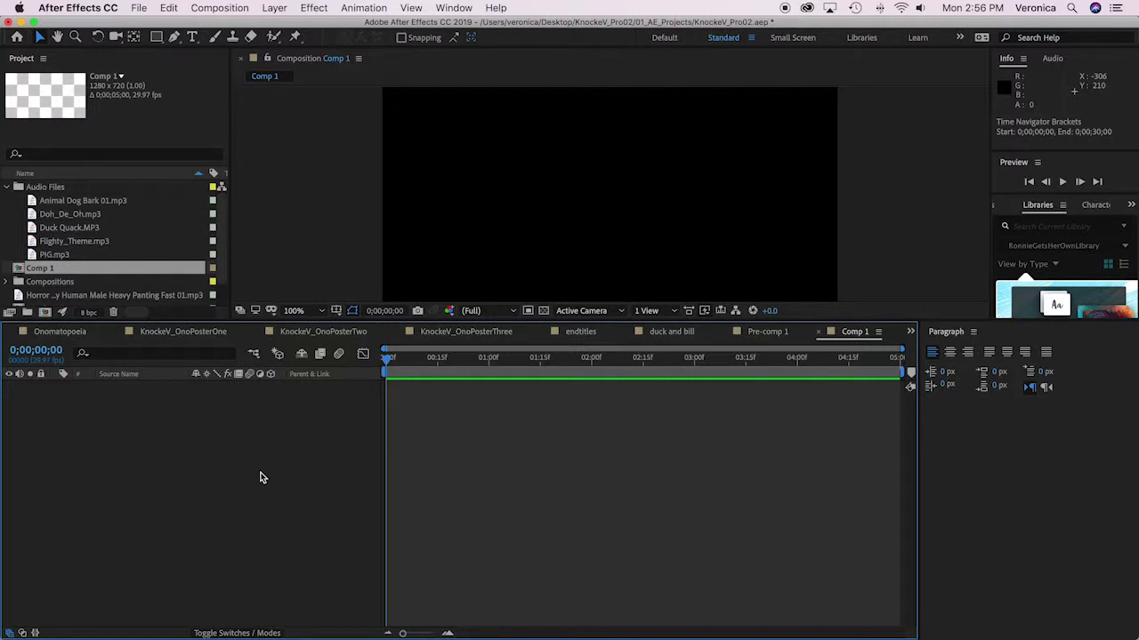
Add a 1280 x 720 solid layer to Comp 1 in bright blue (1885FF)
click(275, 8)
mouse_move(281, 29)
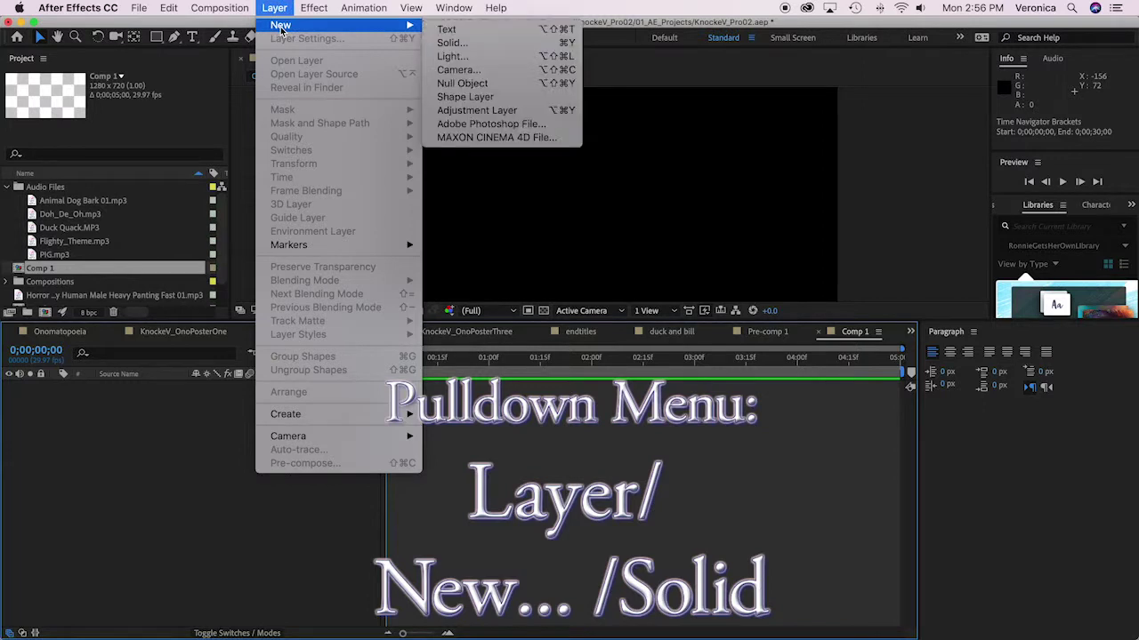
click(451, 43)
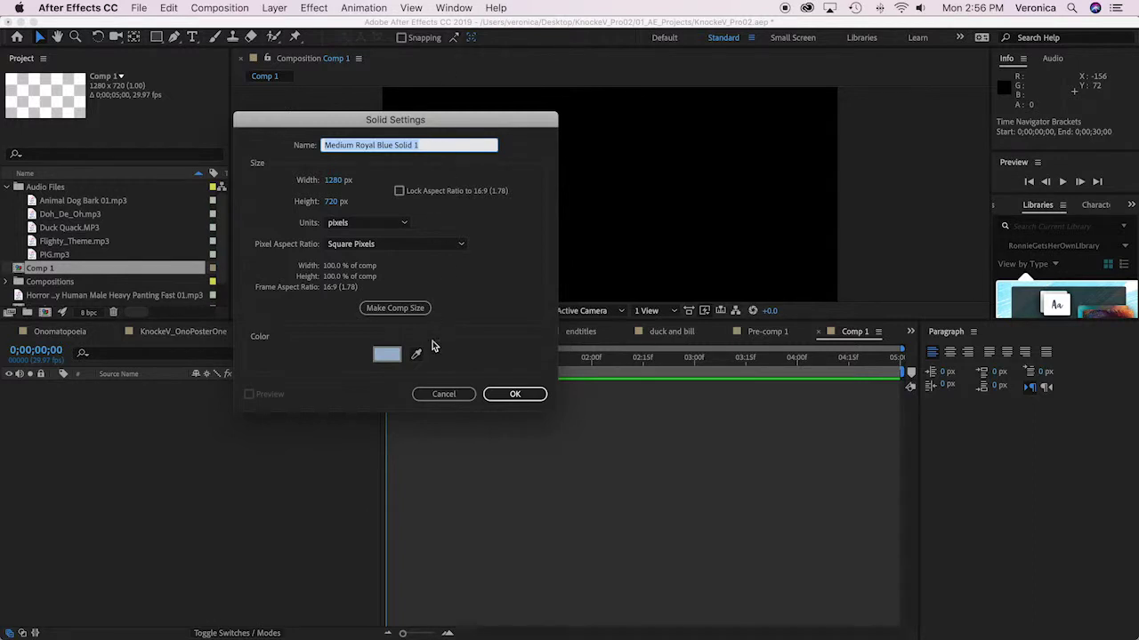
click(386, 355)
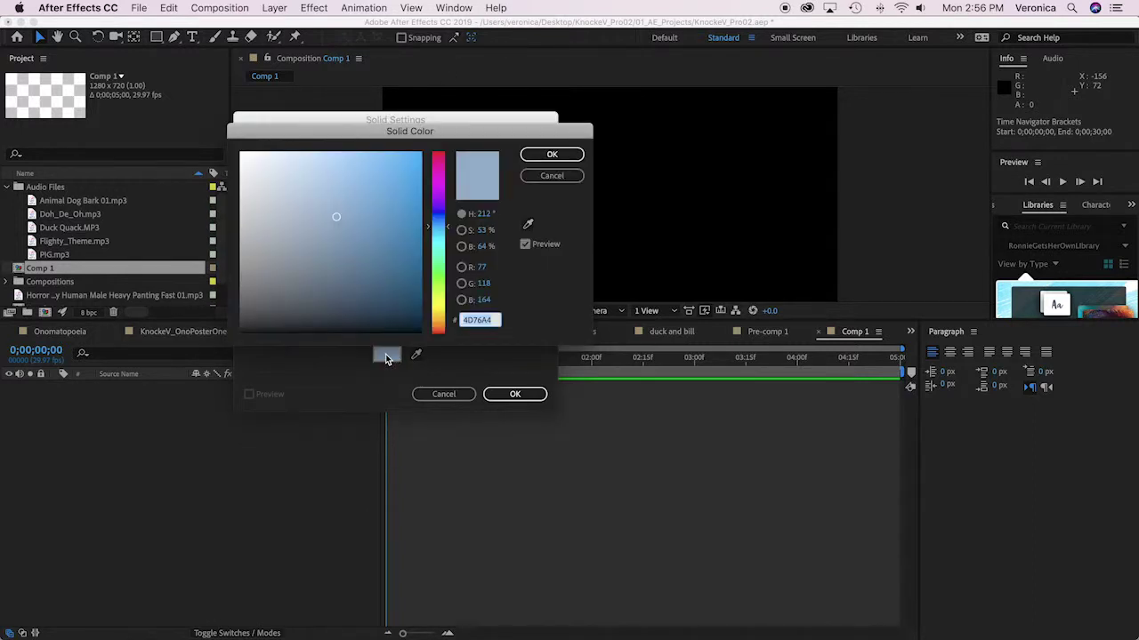
click(404, 153)
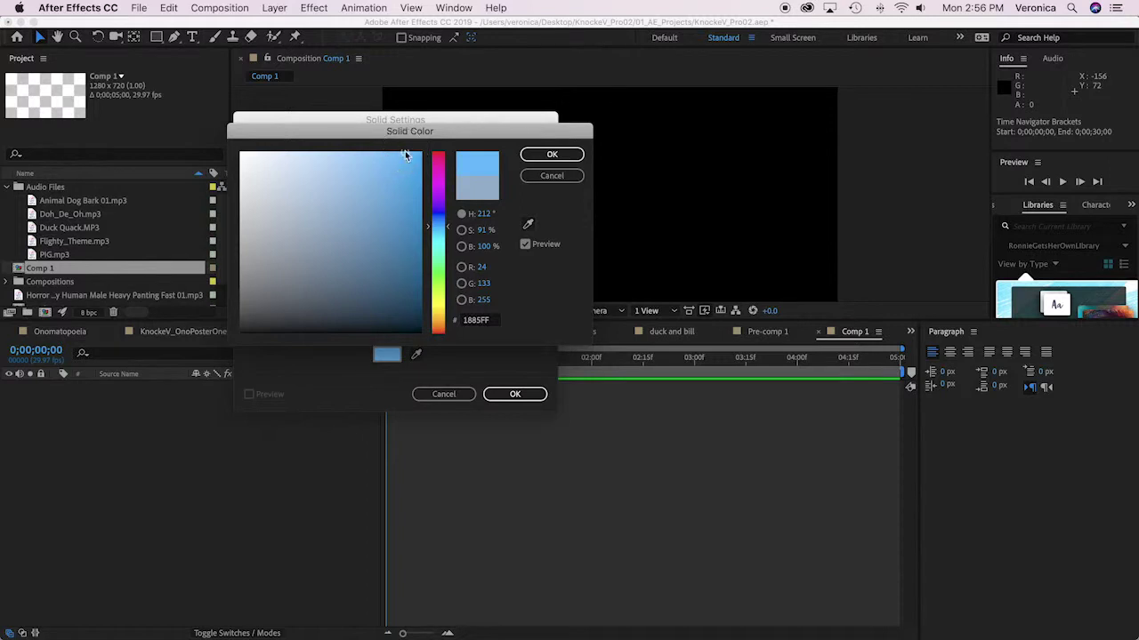
click(539, 155)
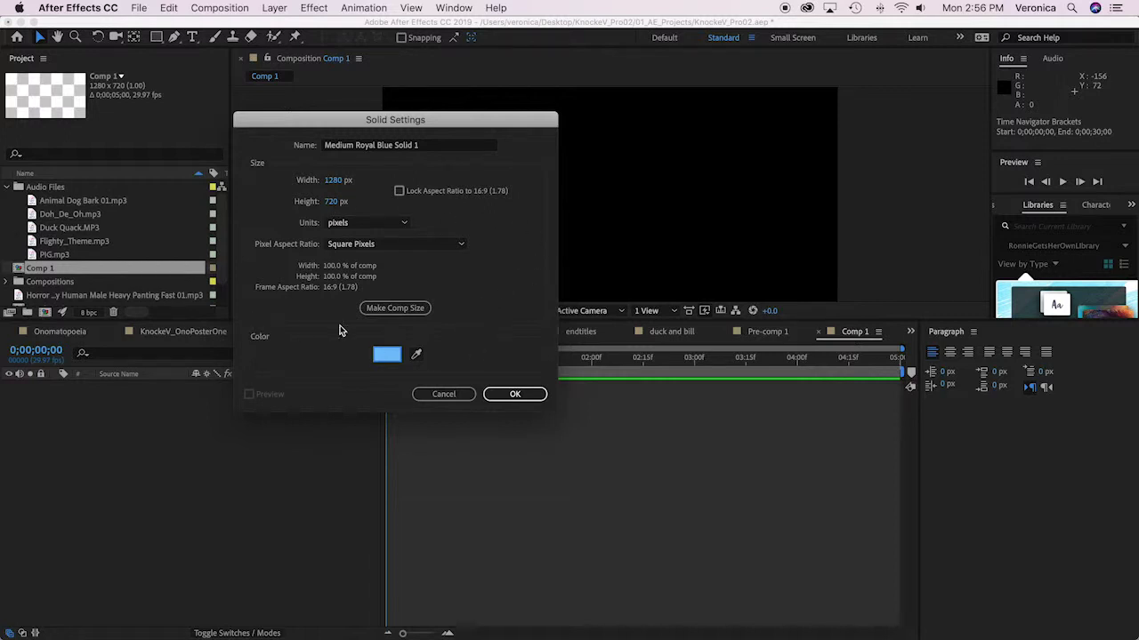
click(511, 396)
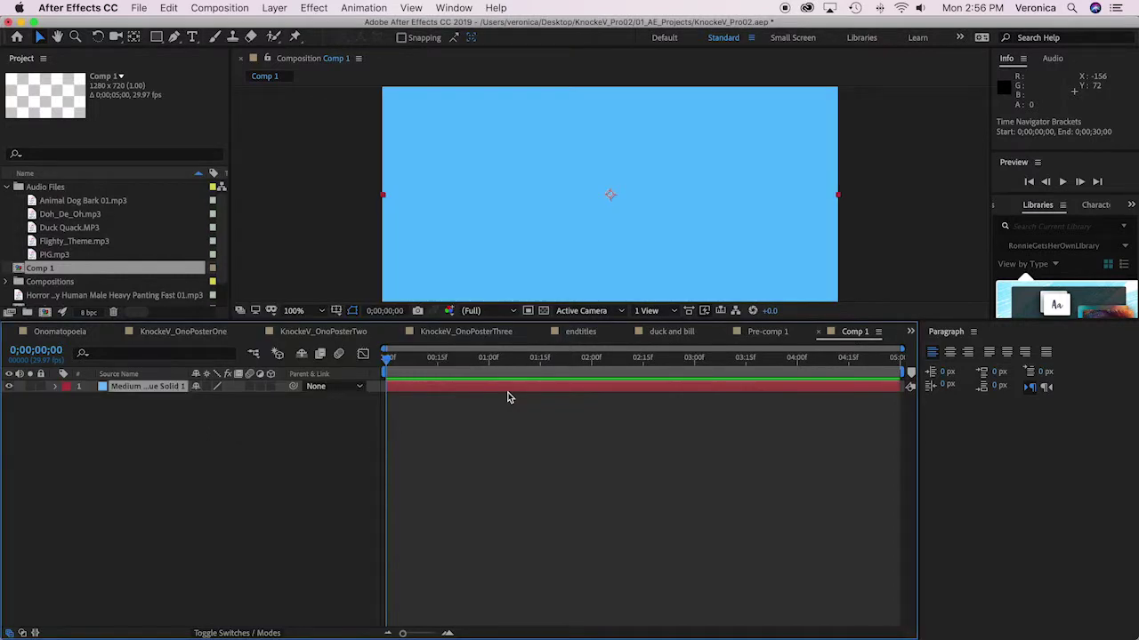
Fit the composition to its viewer and make the project area taller, showing the contents of the Solids folder
click(308, 310)
click(310, 331)
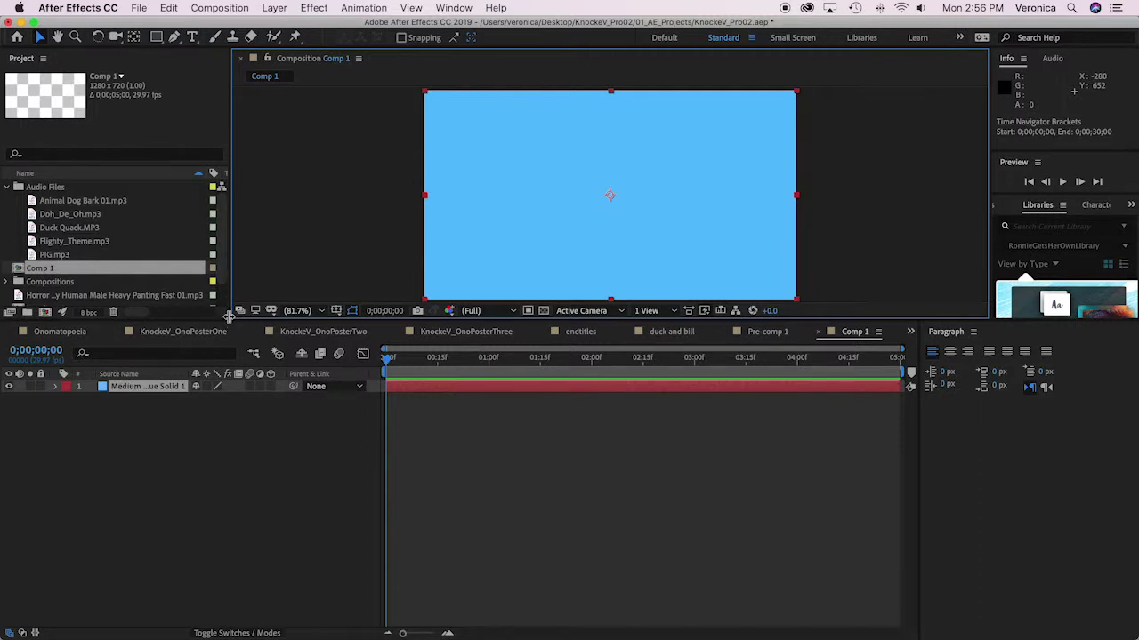
drag(198, 320, 215, 557)
click(7, 322)
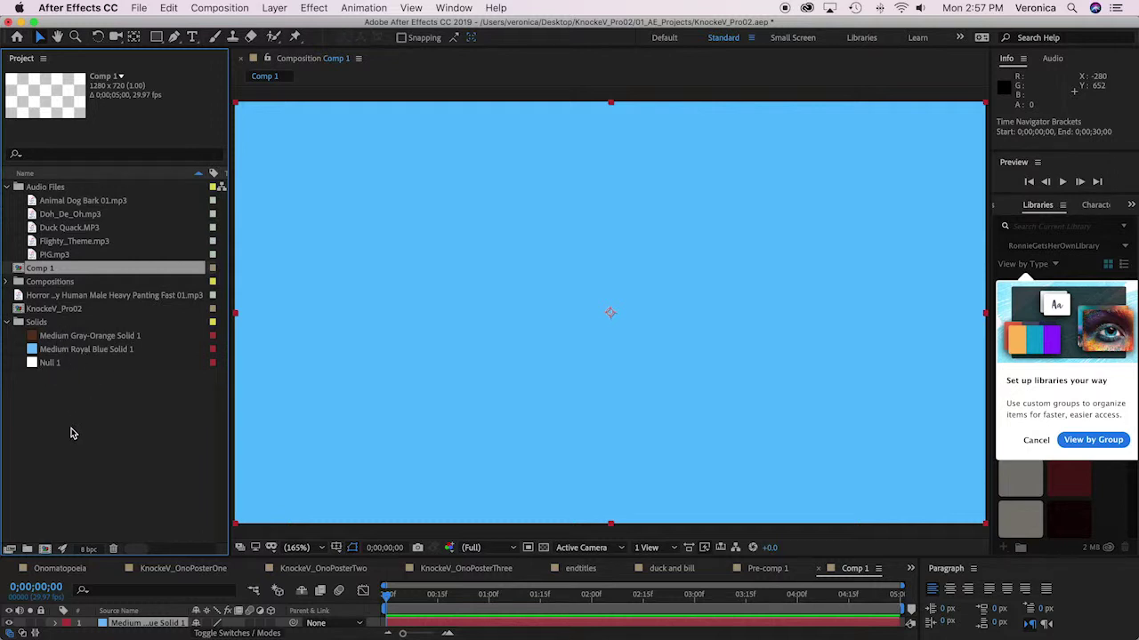
drag(558, 557, 560, 397)
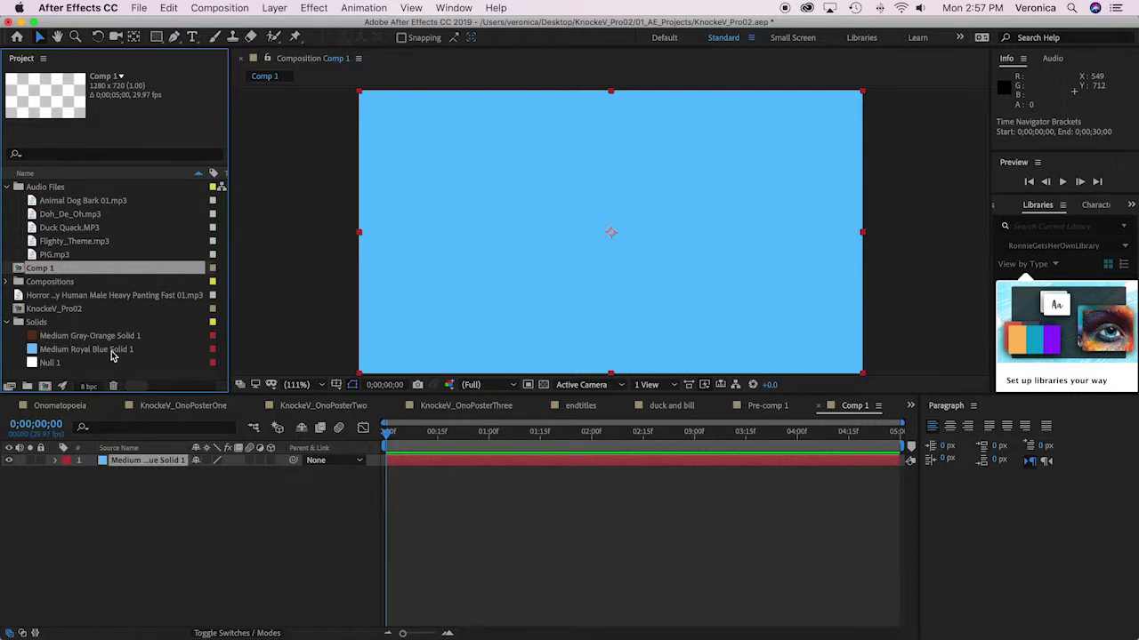
Select the blue solid layer in Comp 1 and hide the Libraries panel
click(222, 541)
click(118, 463)
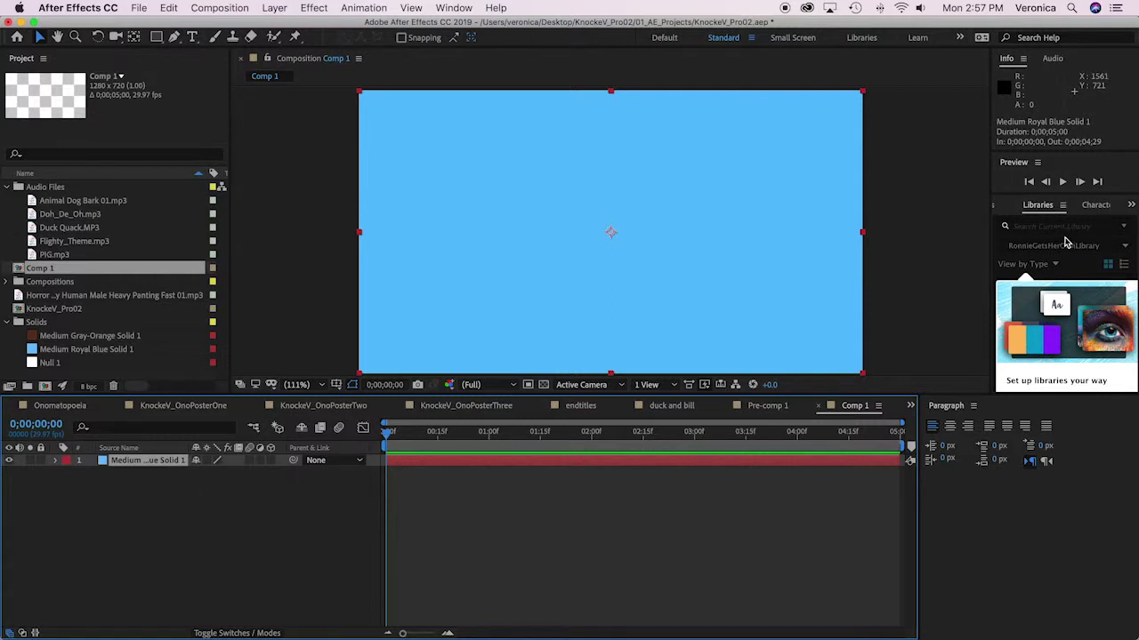
click(454, 8)
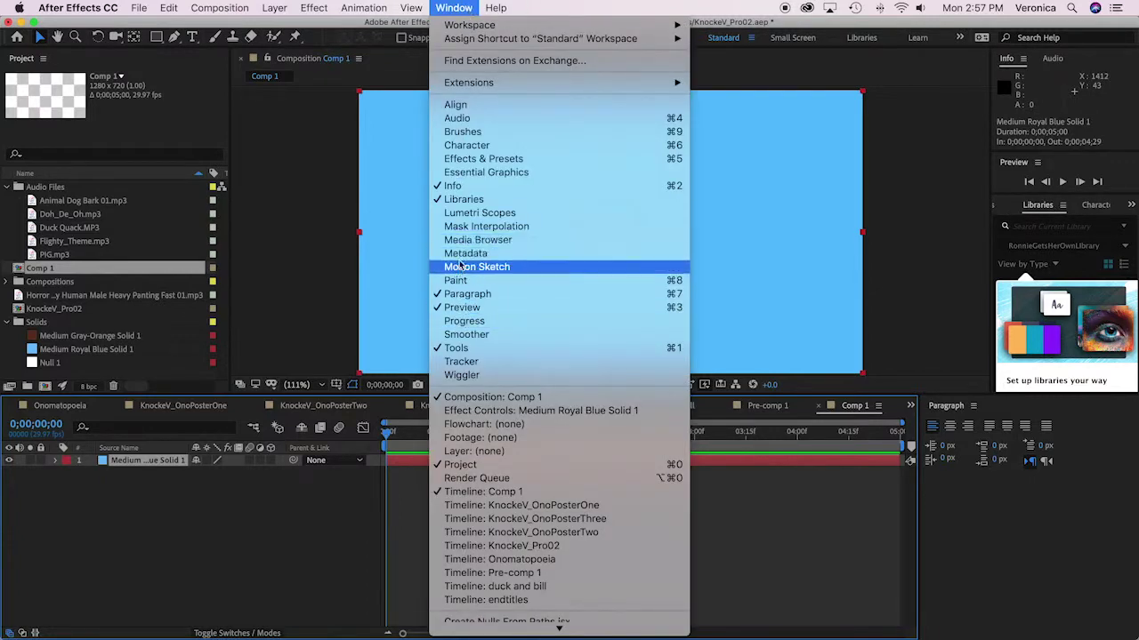
click(458, 200)
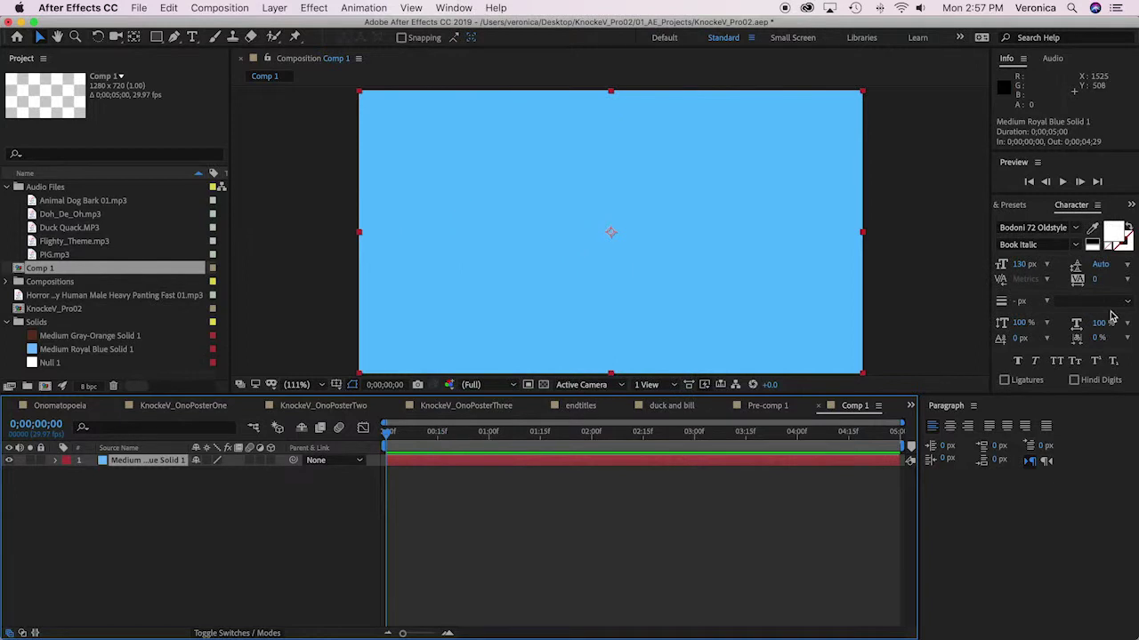
Switch the workspace layout from Standard to Effects
click(469, 9)
mouse_move(507, 25)
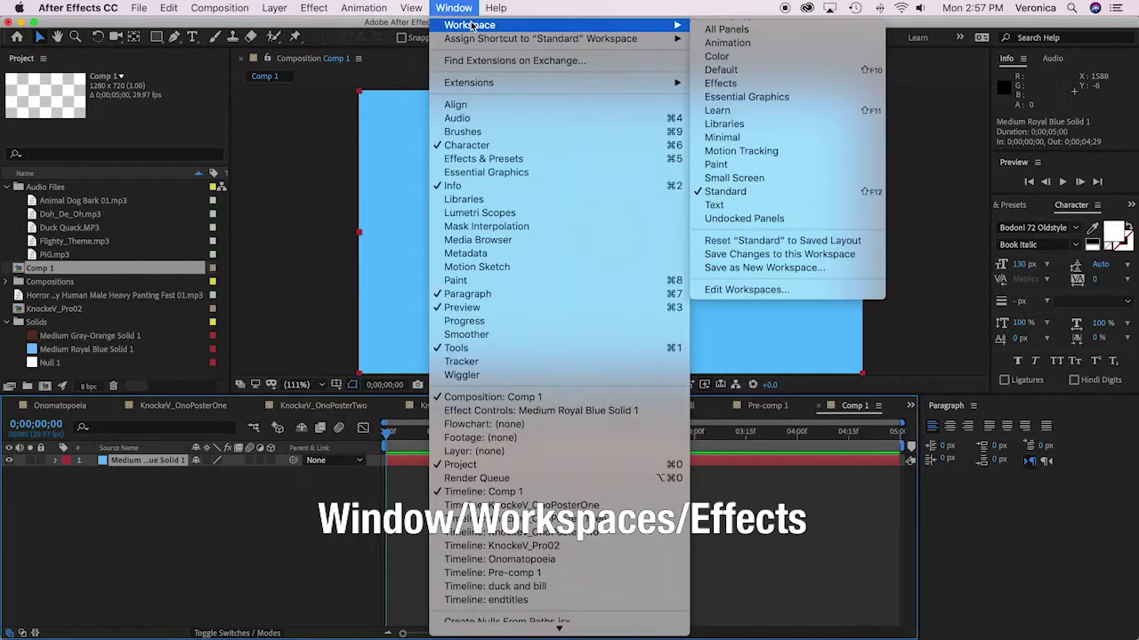
click(720, 83)
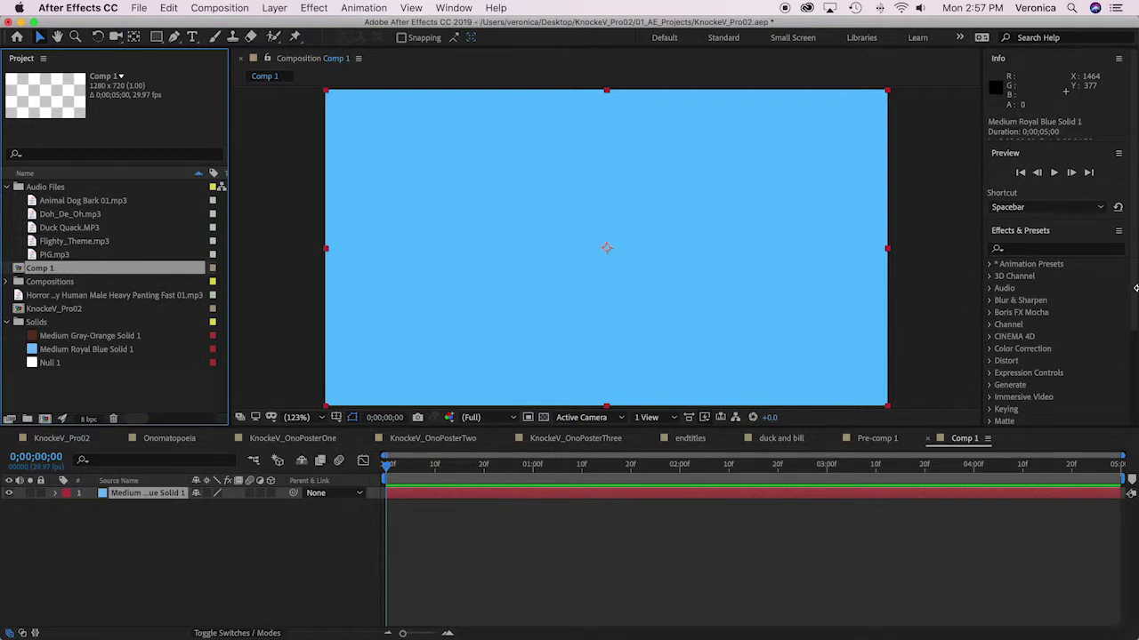
Expand the Generate, Noise & Grain and Stylize effect categories and examine the effects each one offers
drag(1135, 296, 1136, 420)
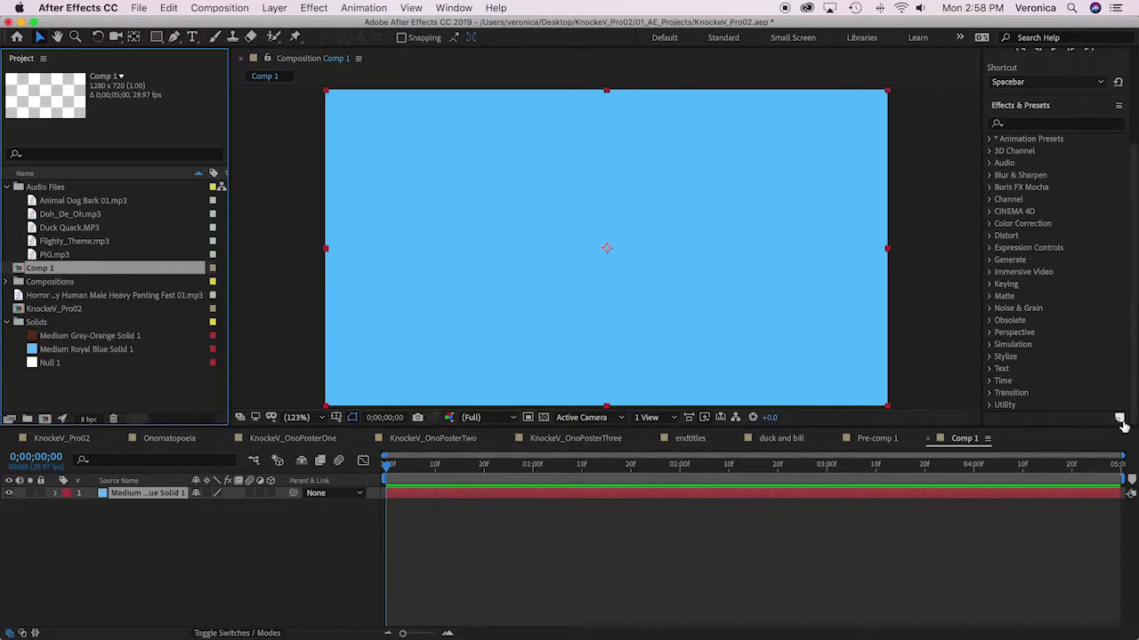
click(989, 260)
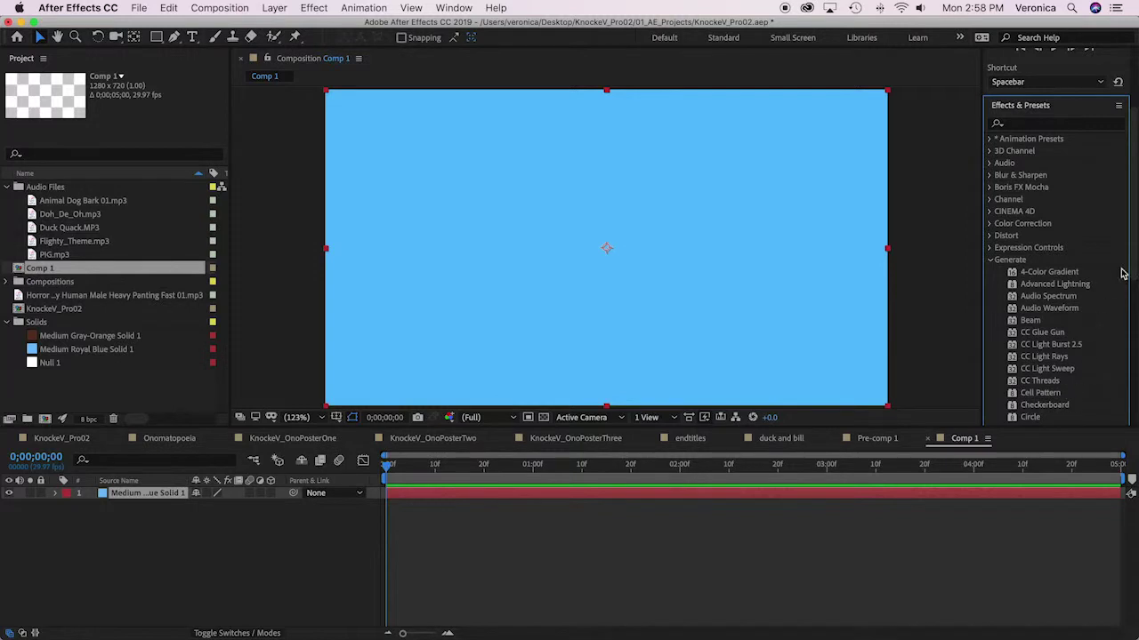
drag(1135, 245, 1130, 345)
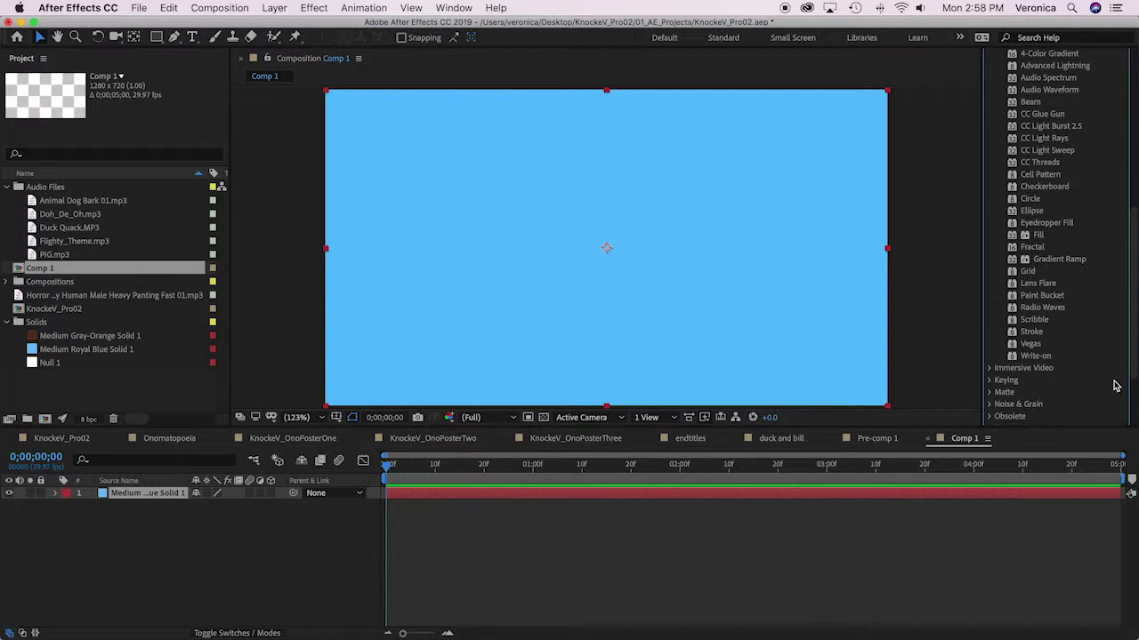
scroll(1122, 385, down, 3)
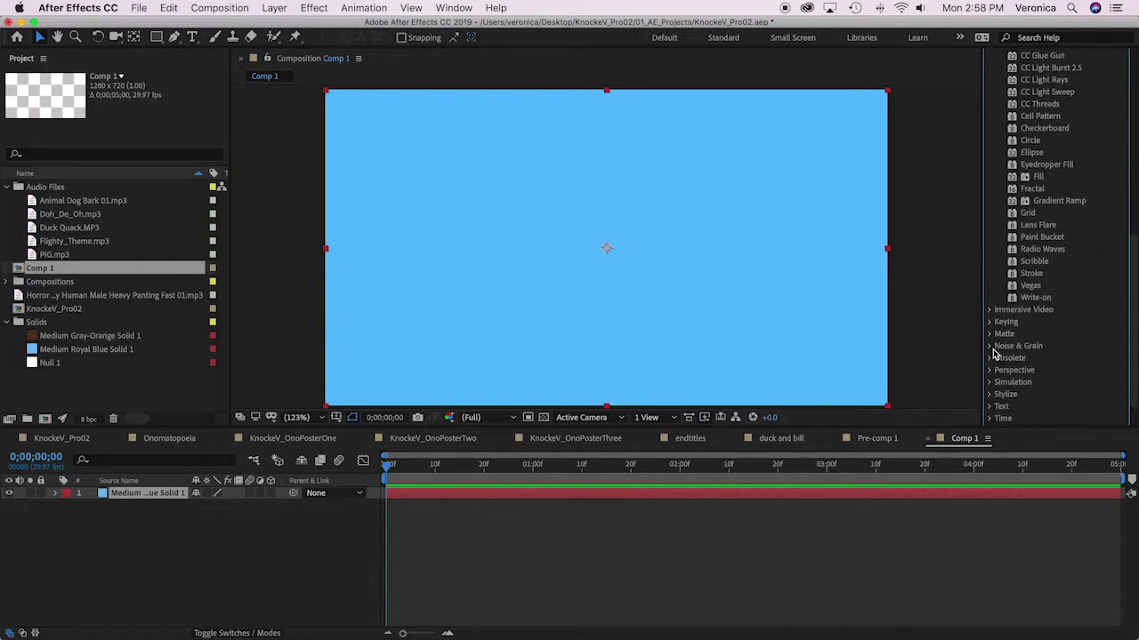
click(993, 347)
drag(1134, 335, 1133, 406)
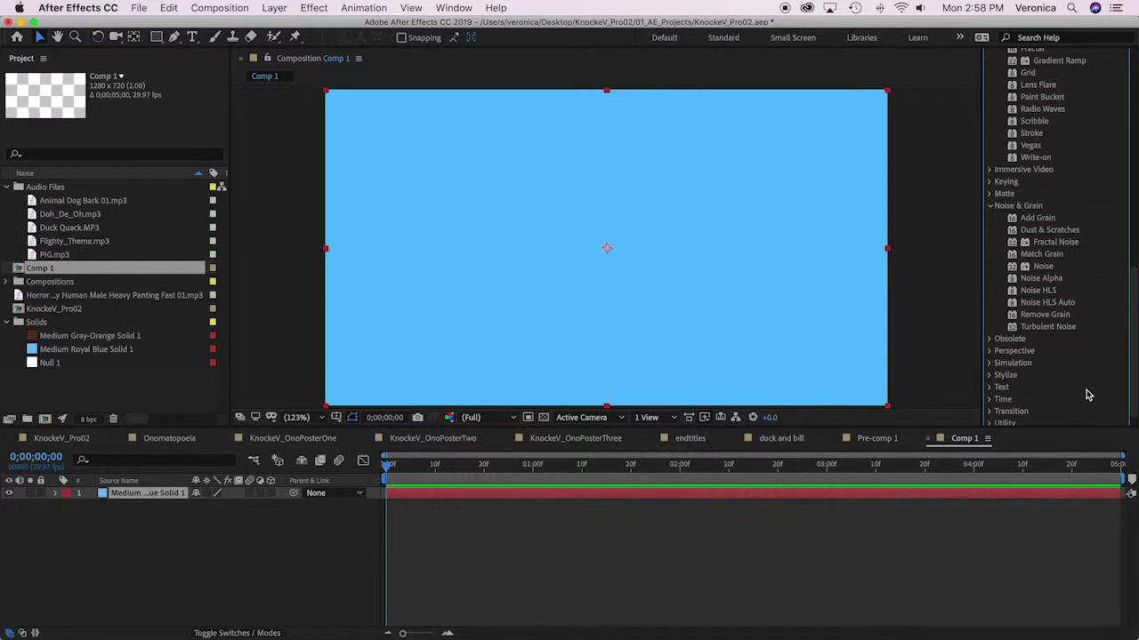
drag(1133, 295, 1134, 320)
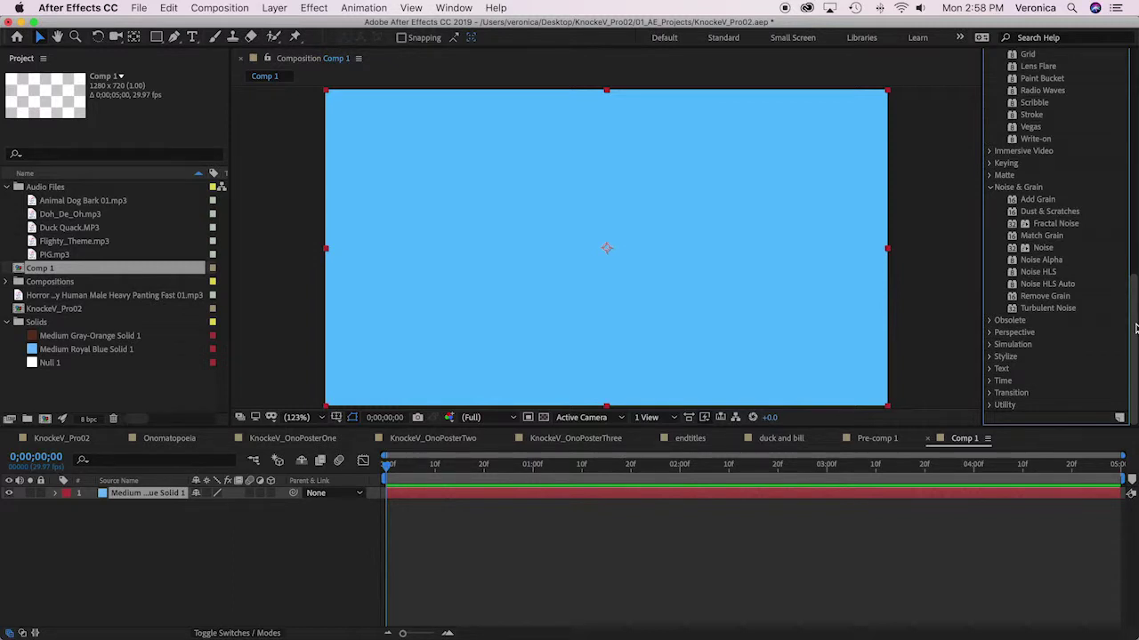
click(987, 357)
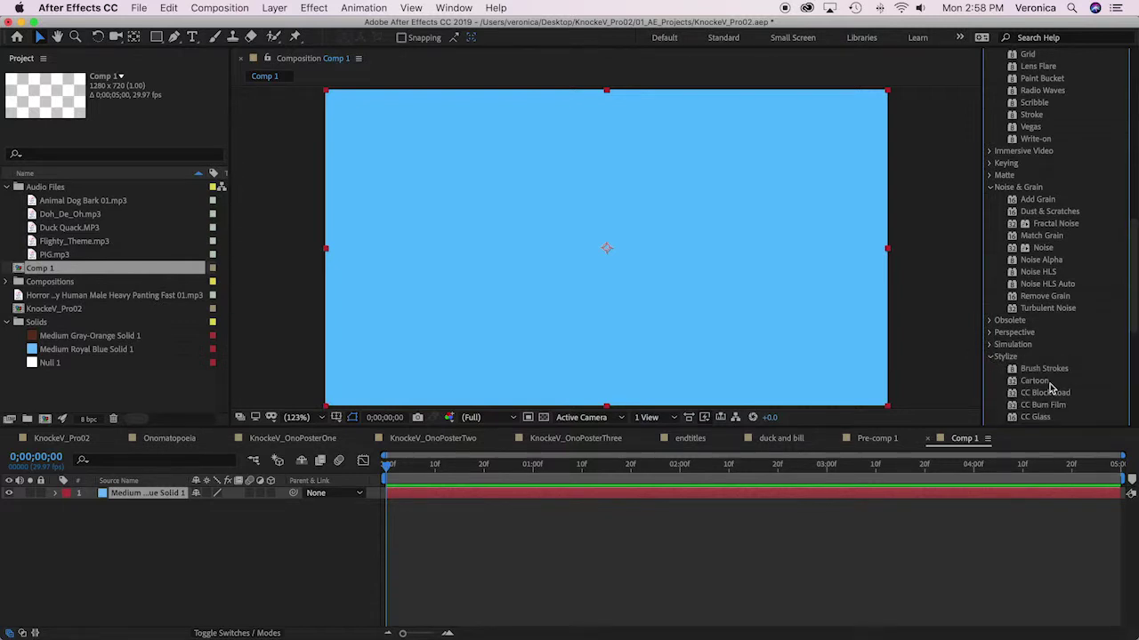
drag(1133, 358, 1133, 388)
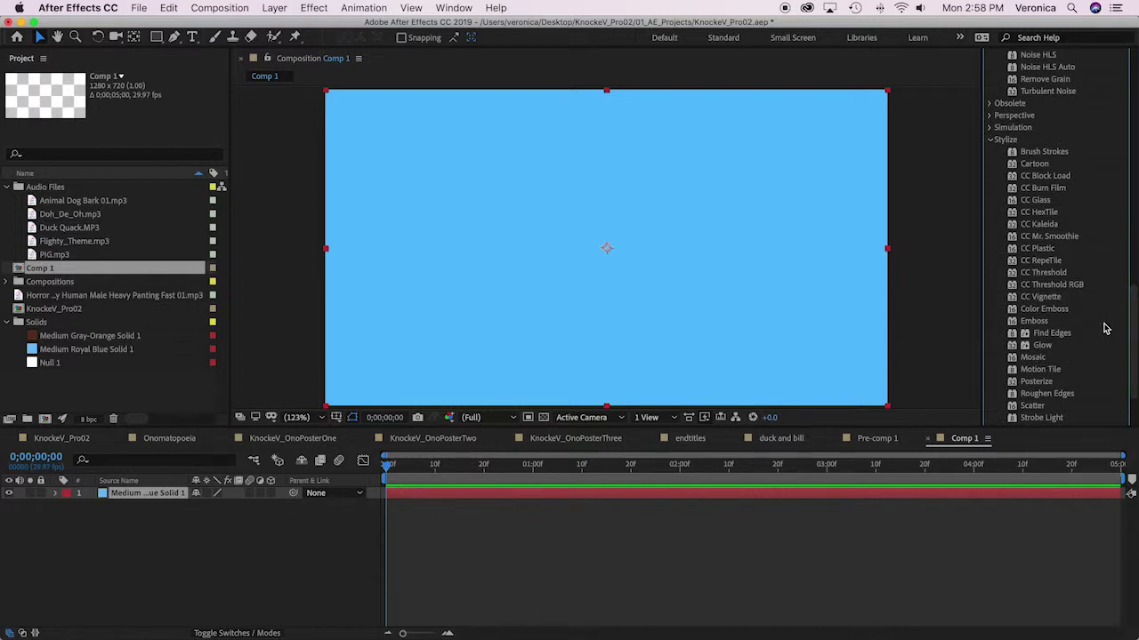
drag(1134, 298, 1127, 319)
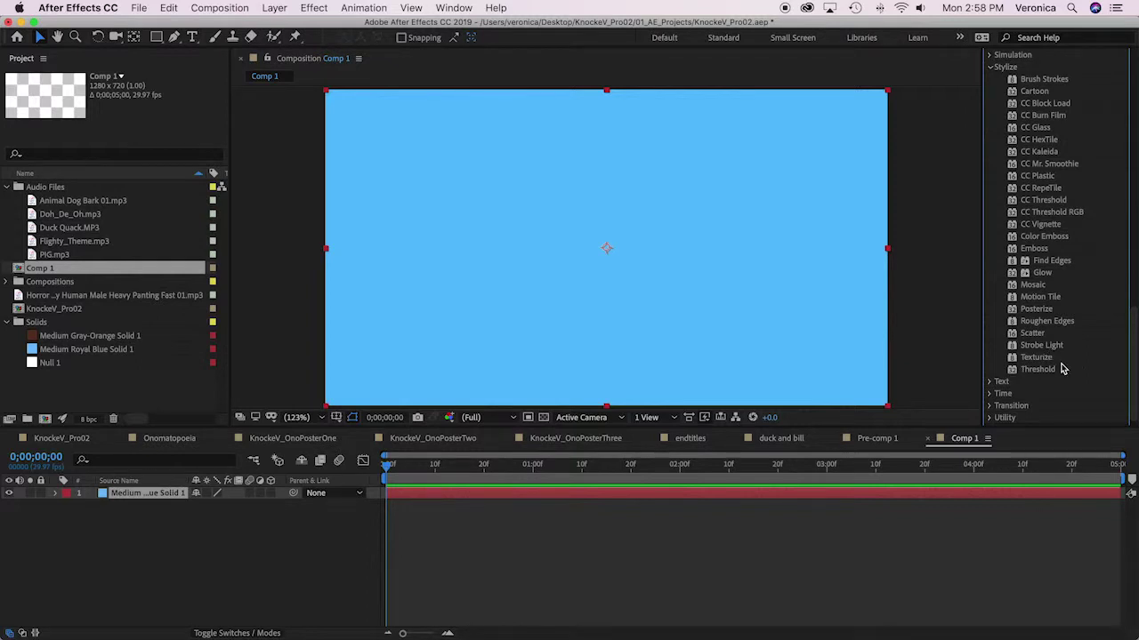
Apply the Checkerboard effect from the Generate category to the blue solid with its blending mode set to Screen
drag(1134, 365, 1117, 238)
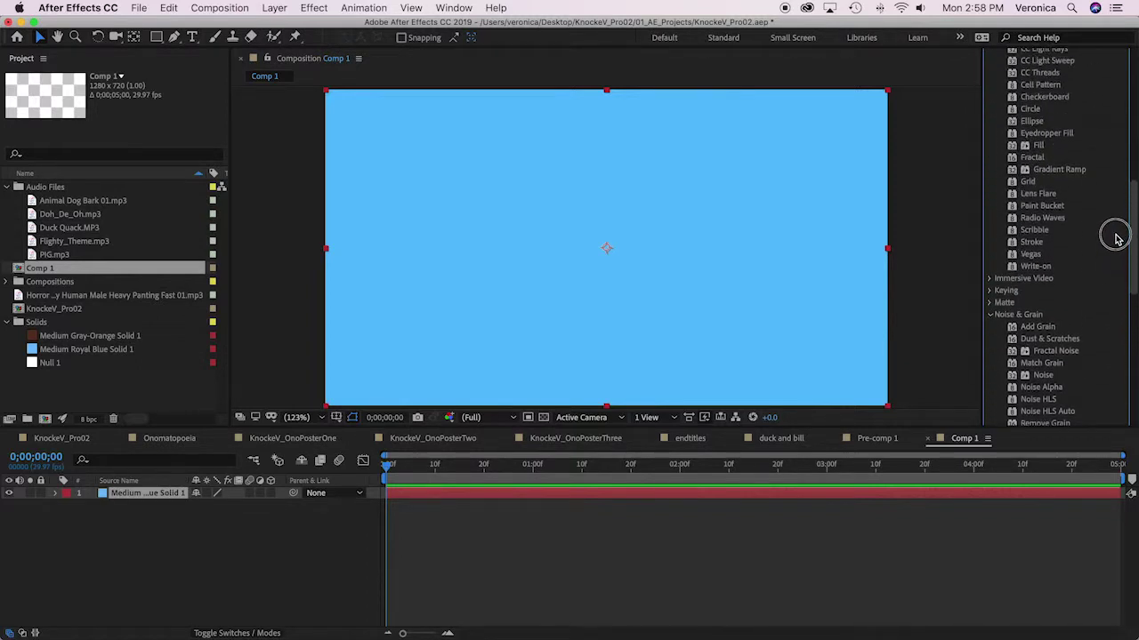
double_click(1037, 98)
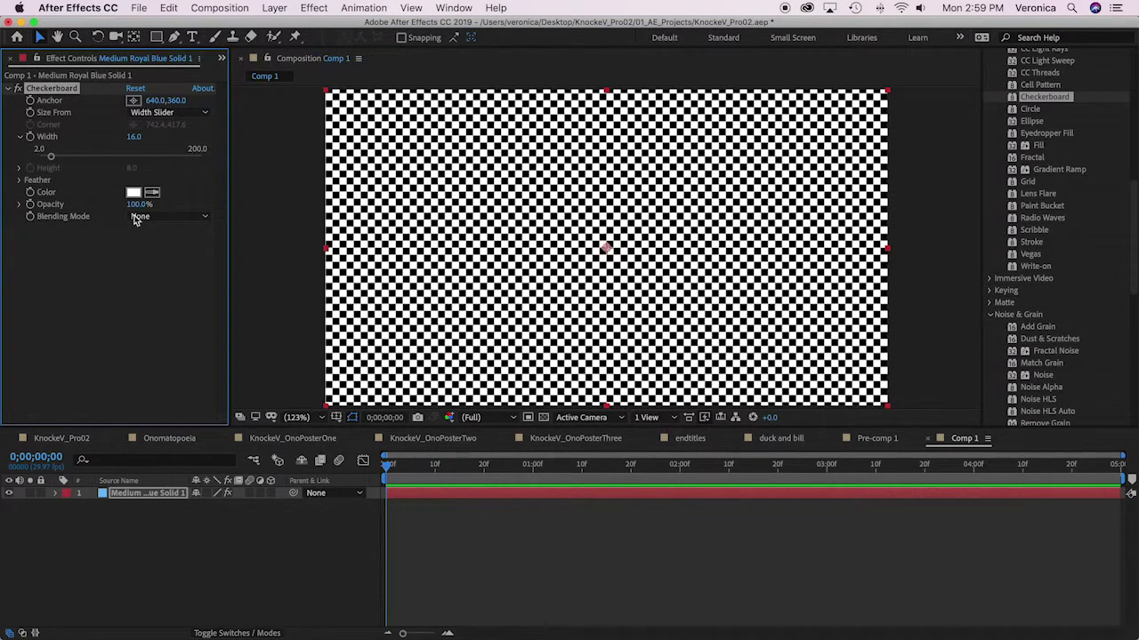
click(153, 217)
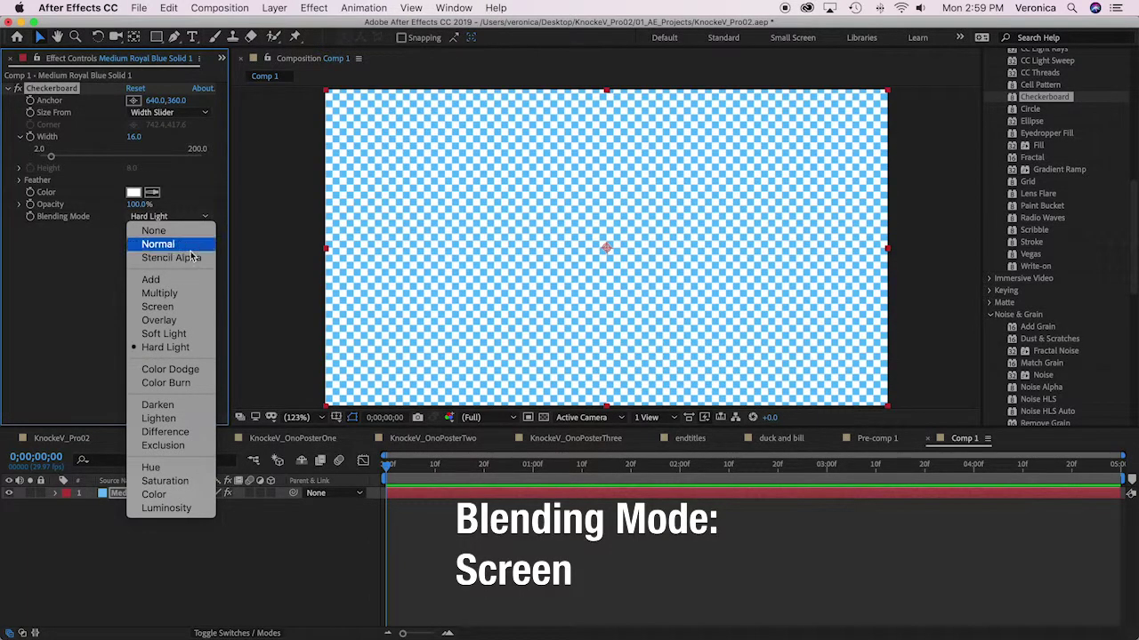
click(177, 308)
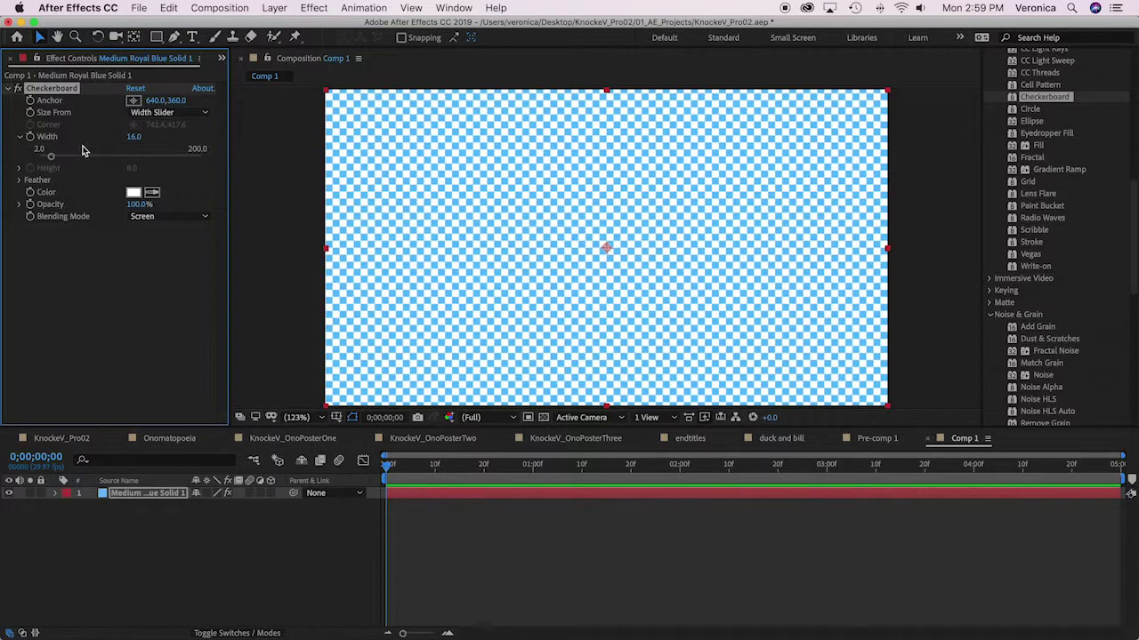
Set the Checkerboard effect's width to 40
drag(50, 157, 70, 160)
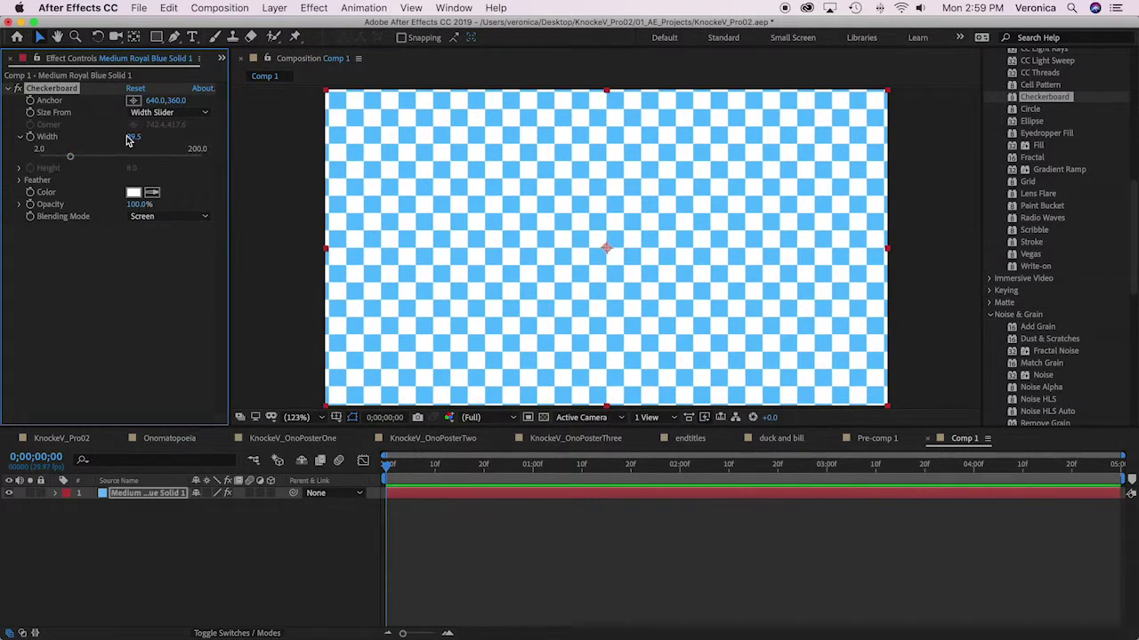
click(129, 137)
text(40)
key(Return)
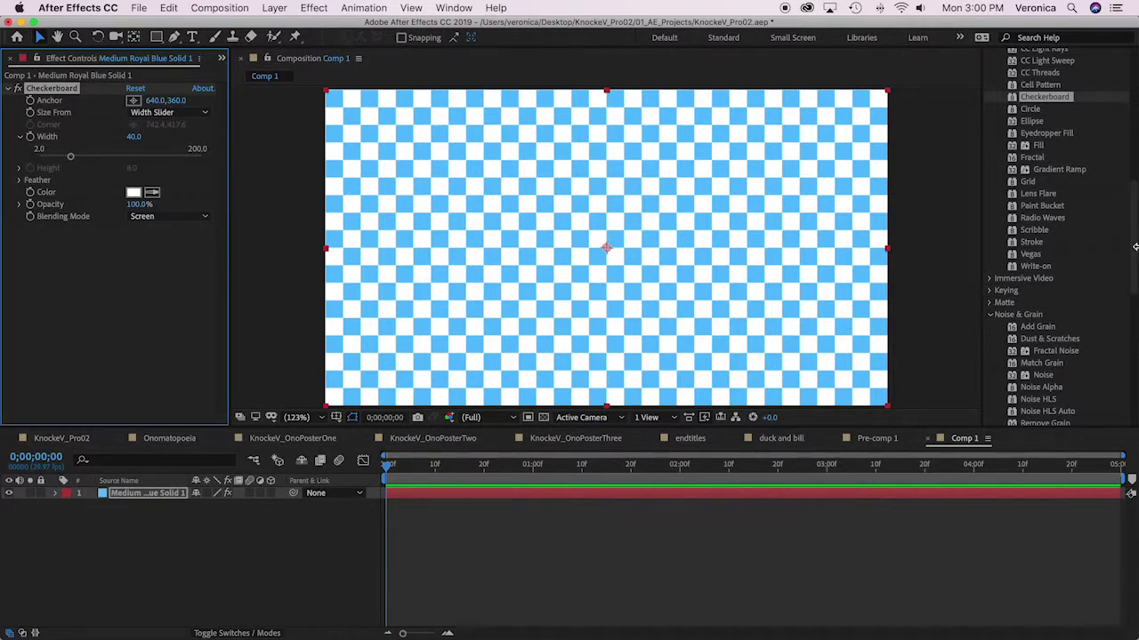
Apply the Stylize effect Color Emboss to the solid with a relief of 2.00, and save the project
drag(1135, 255, 1131, 347)
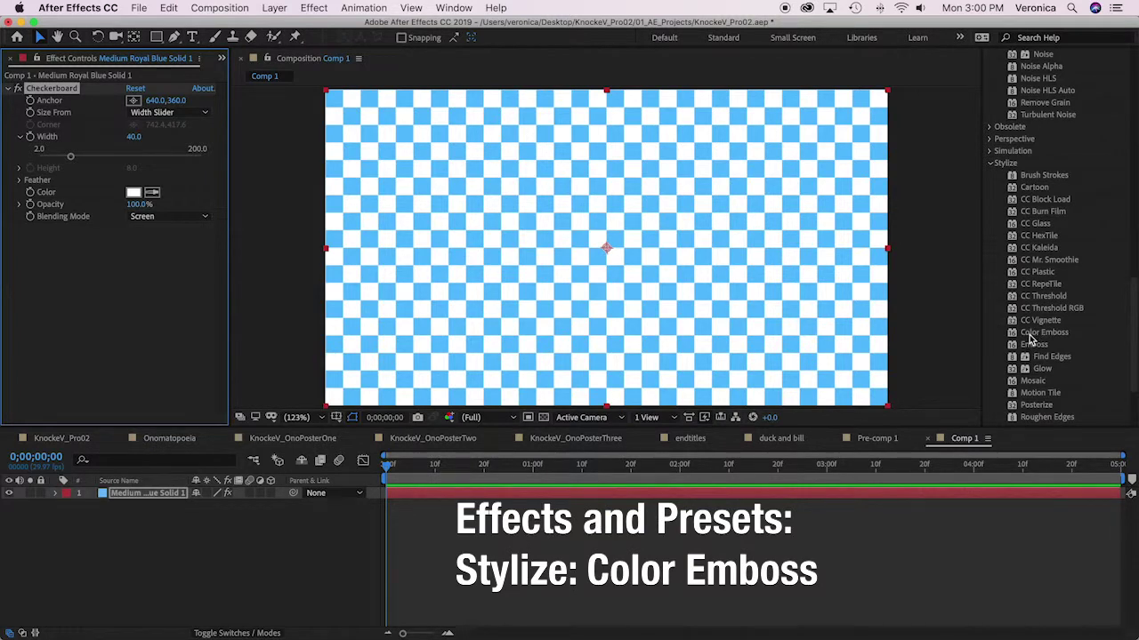
double_click(1031, 333)
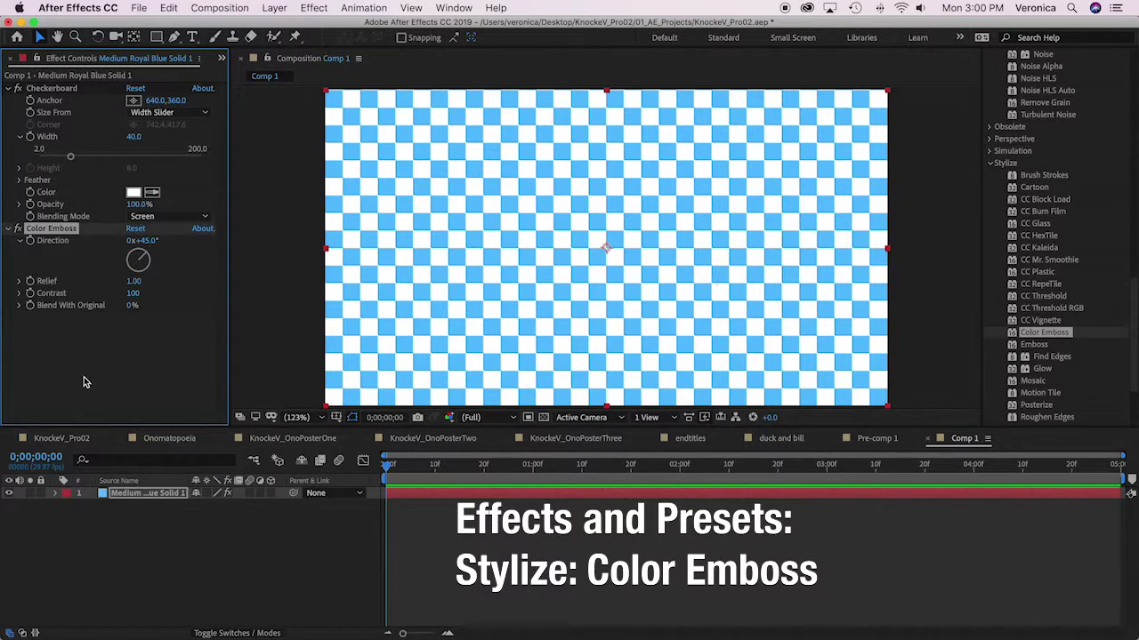
click(134, 281)
drag(133, 281, 141, 284)
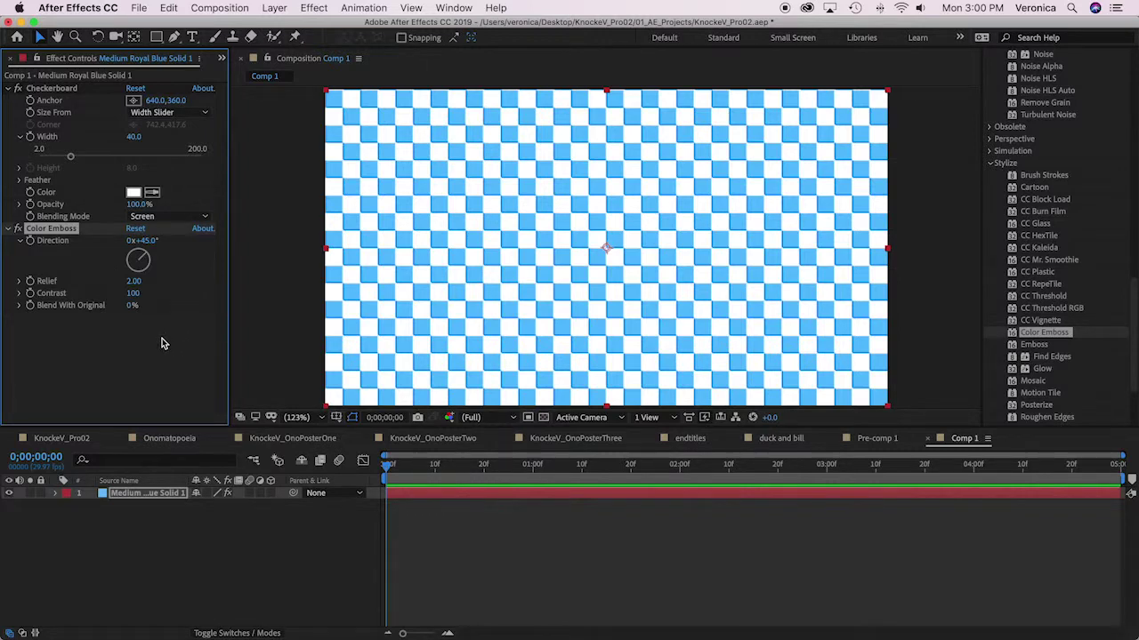
key(super+s)
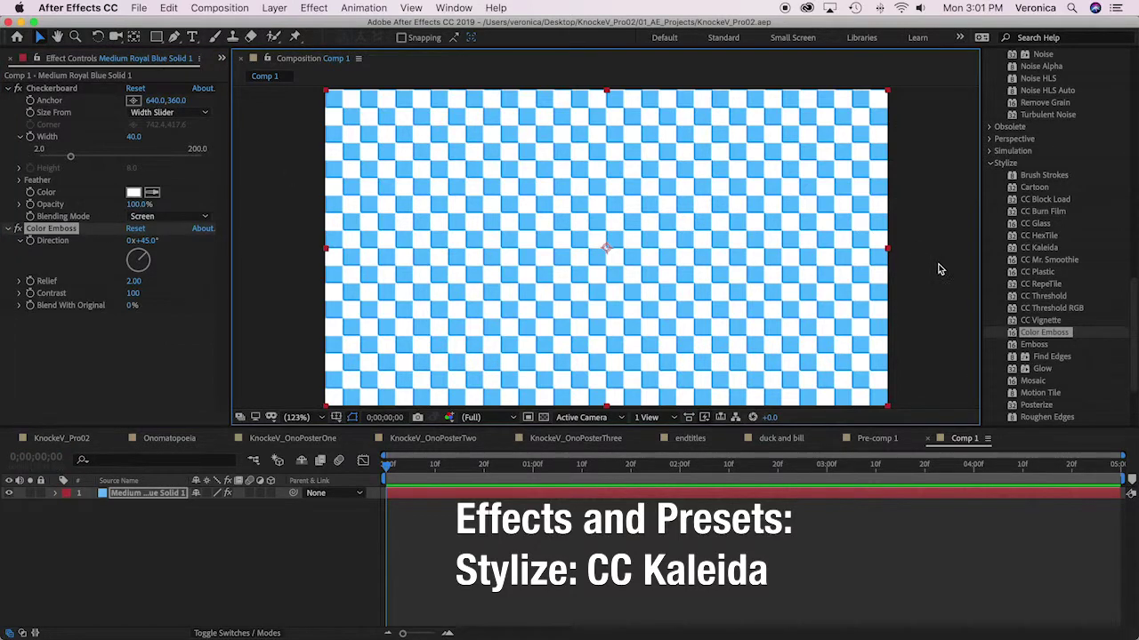
Search the effects for "kalei" and apply CC Kaleida to the solid
scroll(1070, 124, up, 10)
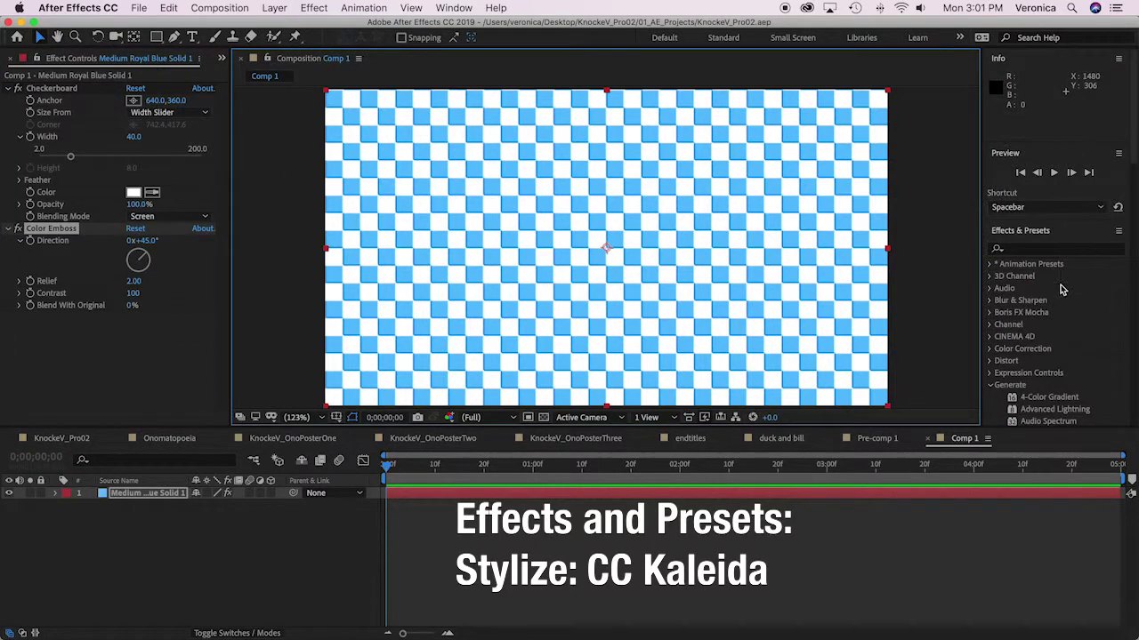
click(1021, 248)
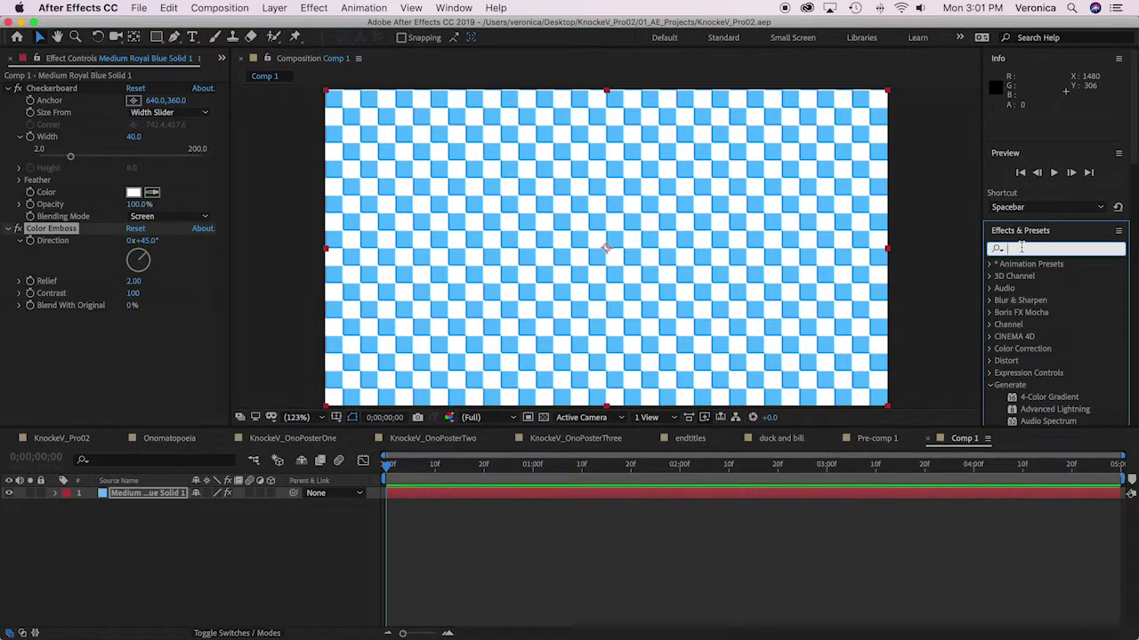
text(kalei)
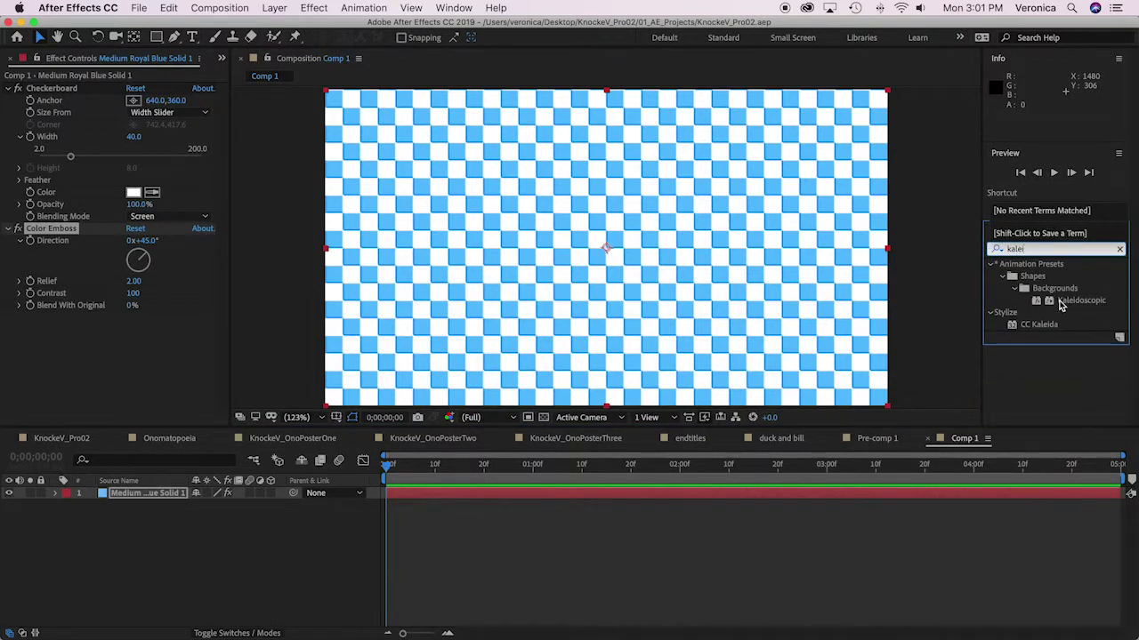
click(1036, 322)
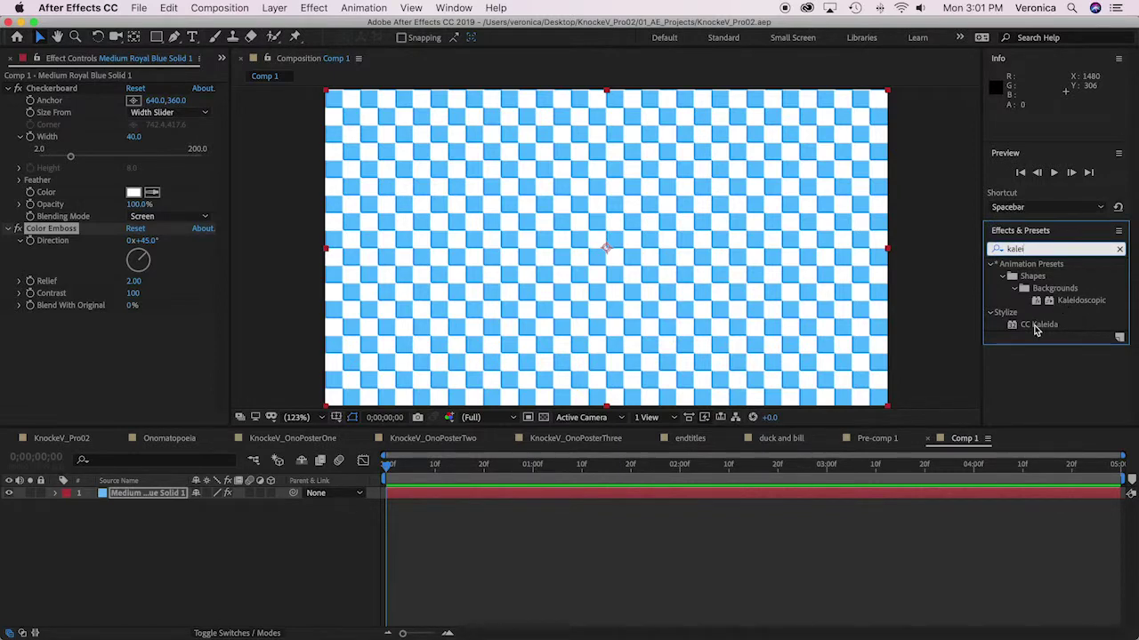
double_click(1035, 326)
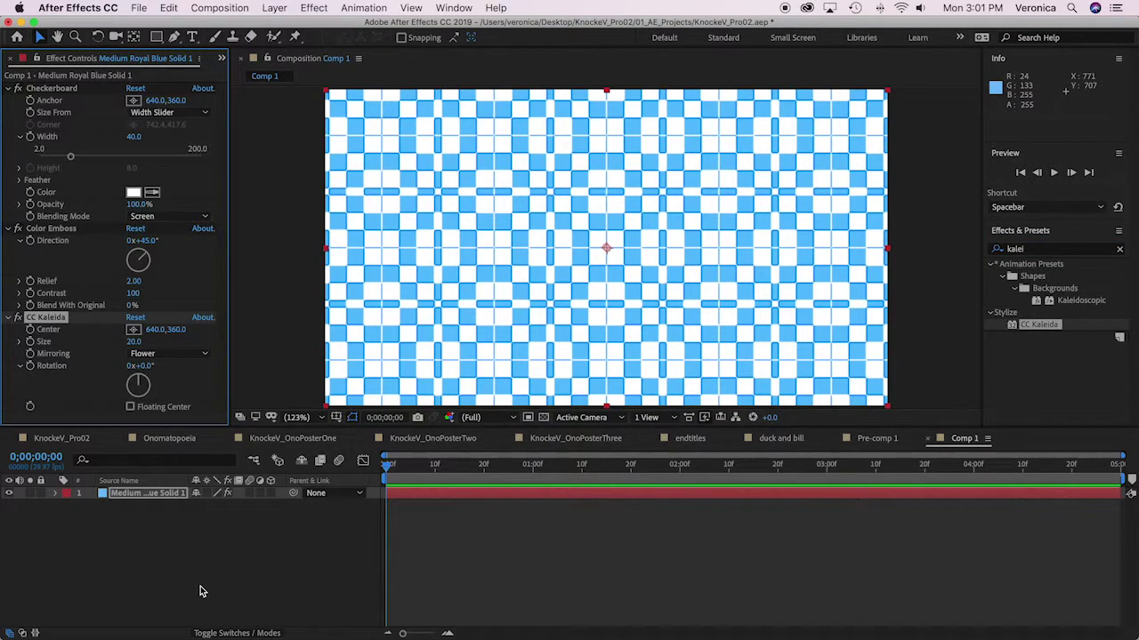
Try CC Kaleida's mirroring modes one after another: Unfold, Wheel, Fish Head, Can Meas, Flip Flop and Flower
click(204, 356)
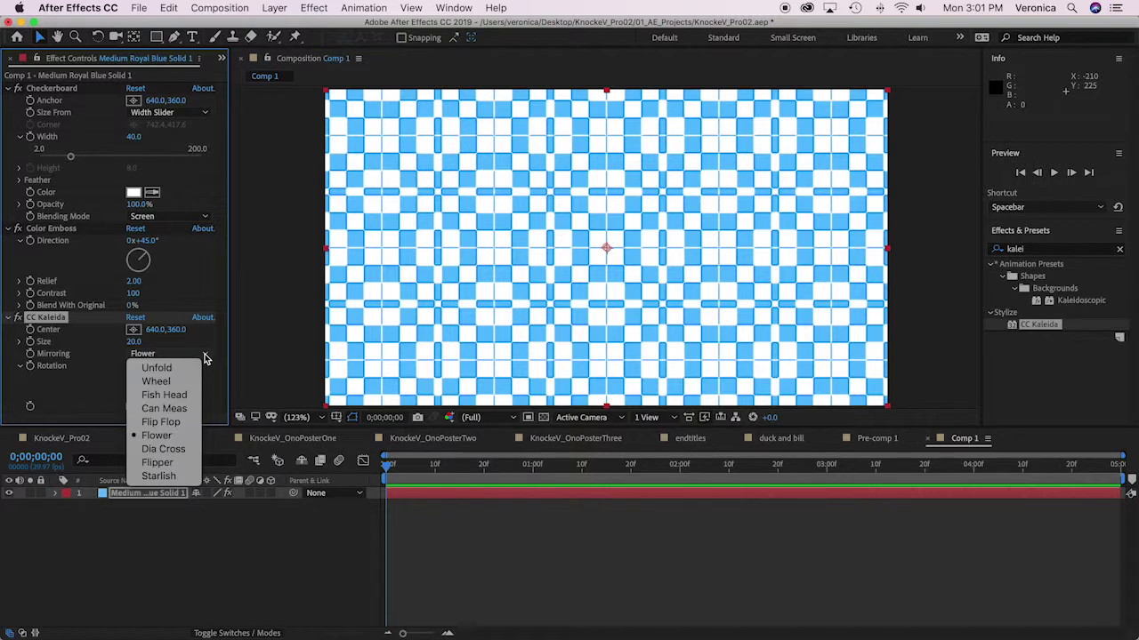
click(169, 368)
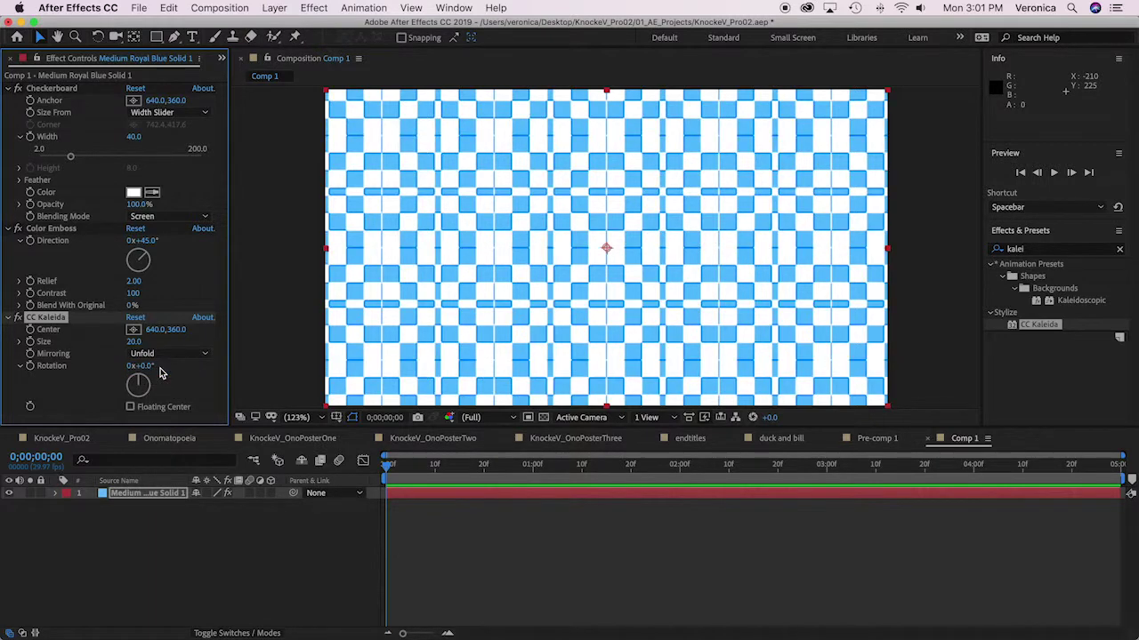
click(205, 354)
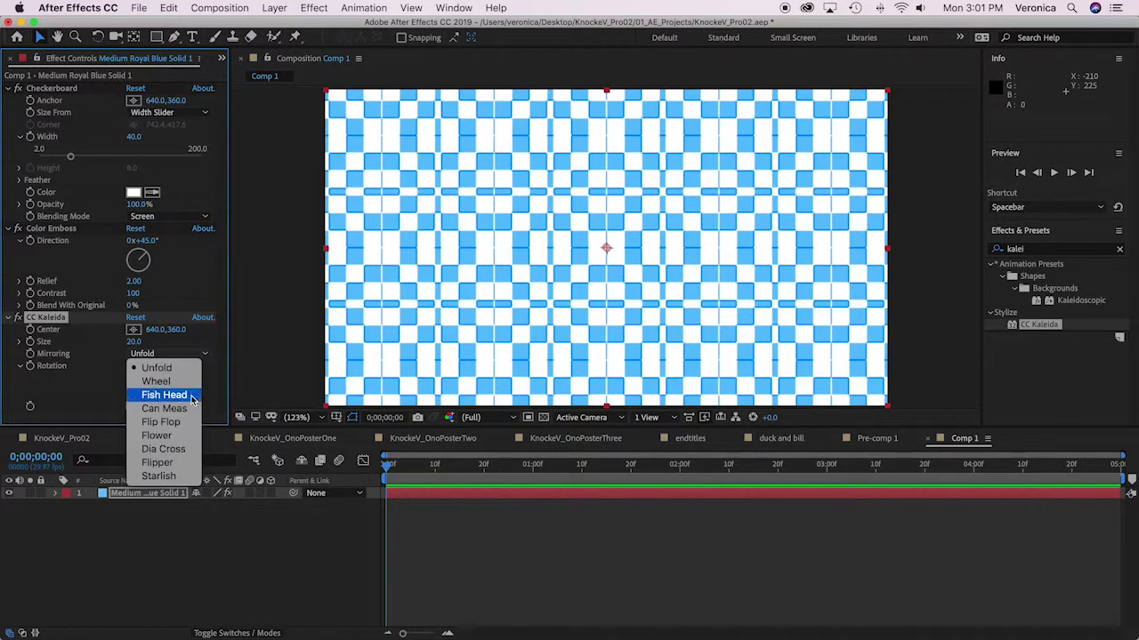
click(172, 383)
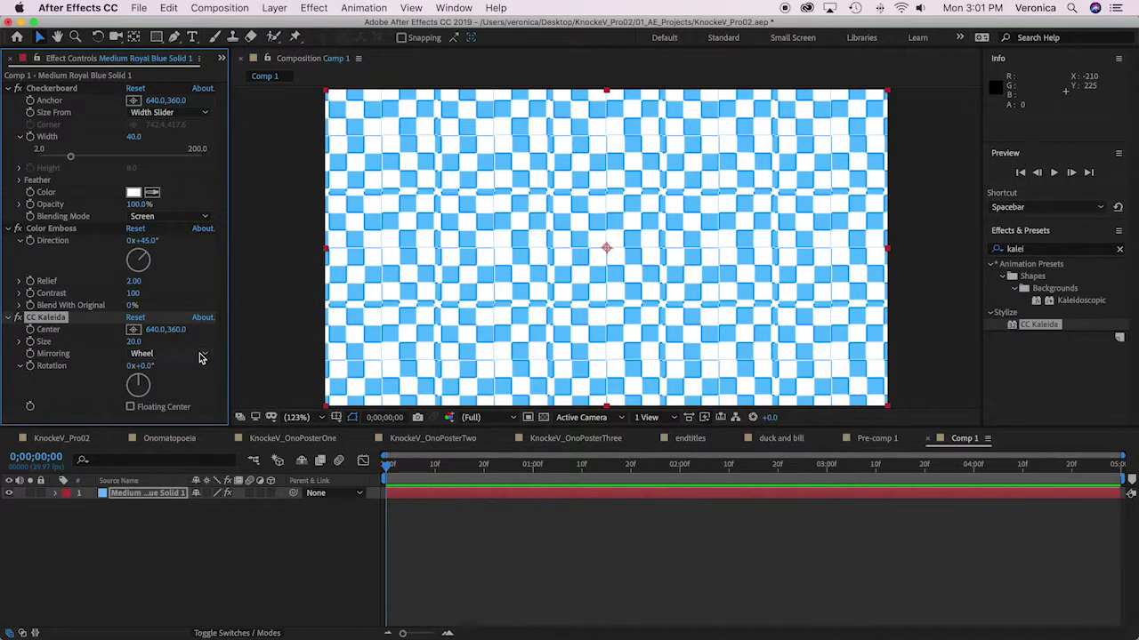
click(201, 355)
click(169, 394)
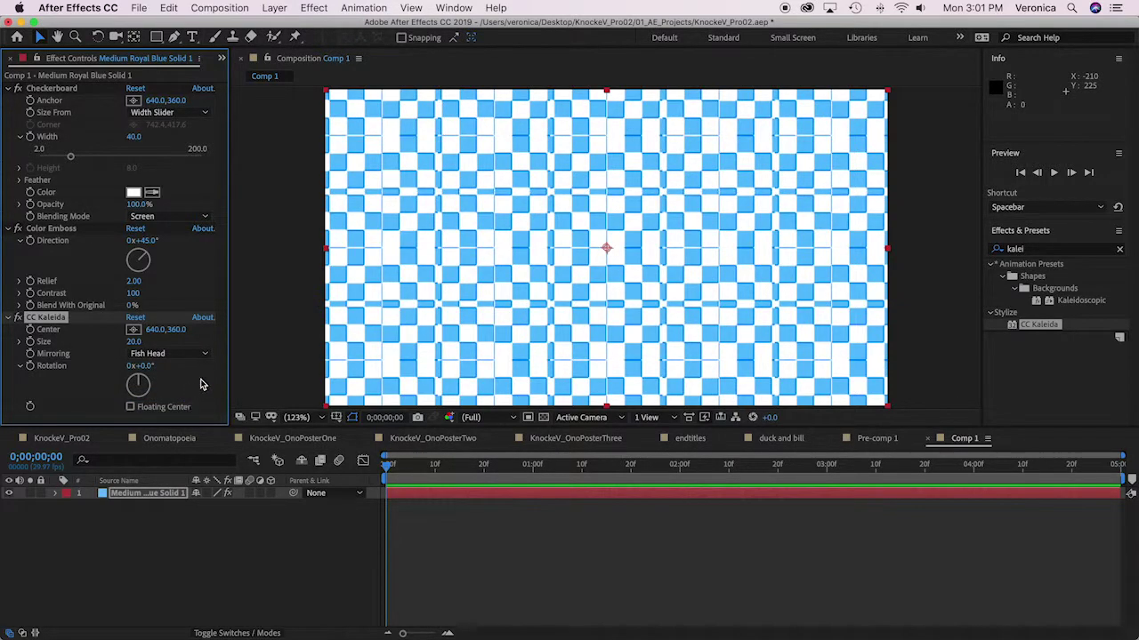
click(202, 356)
click(186, 410)
click(203, 355)
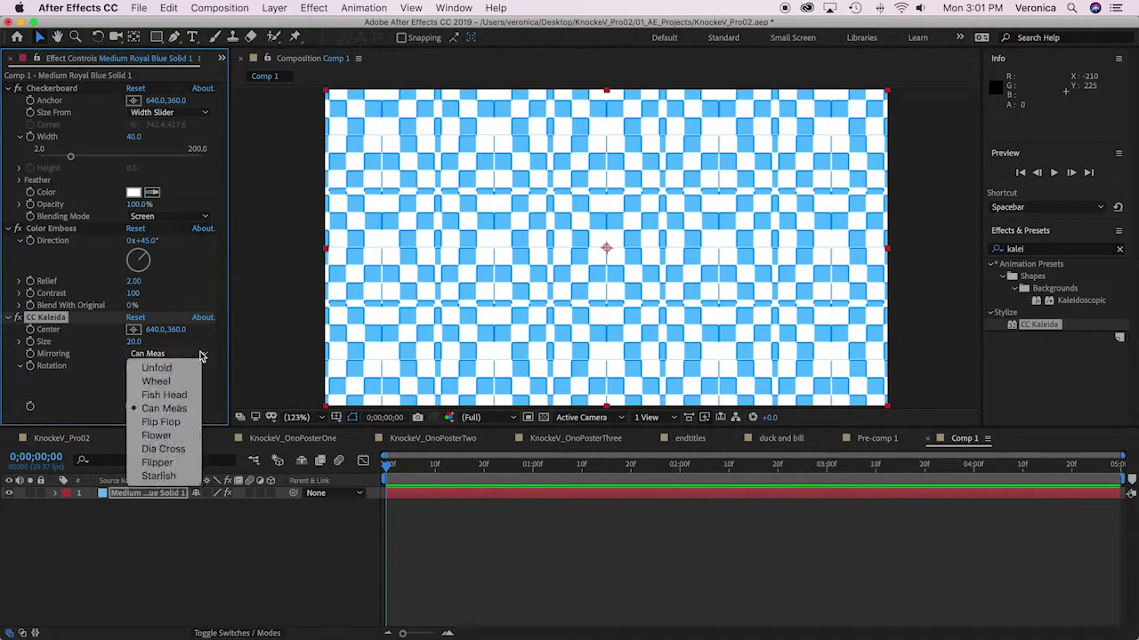
click(182, 422)
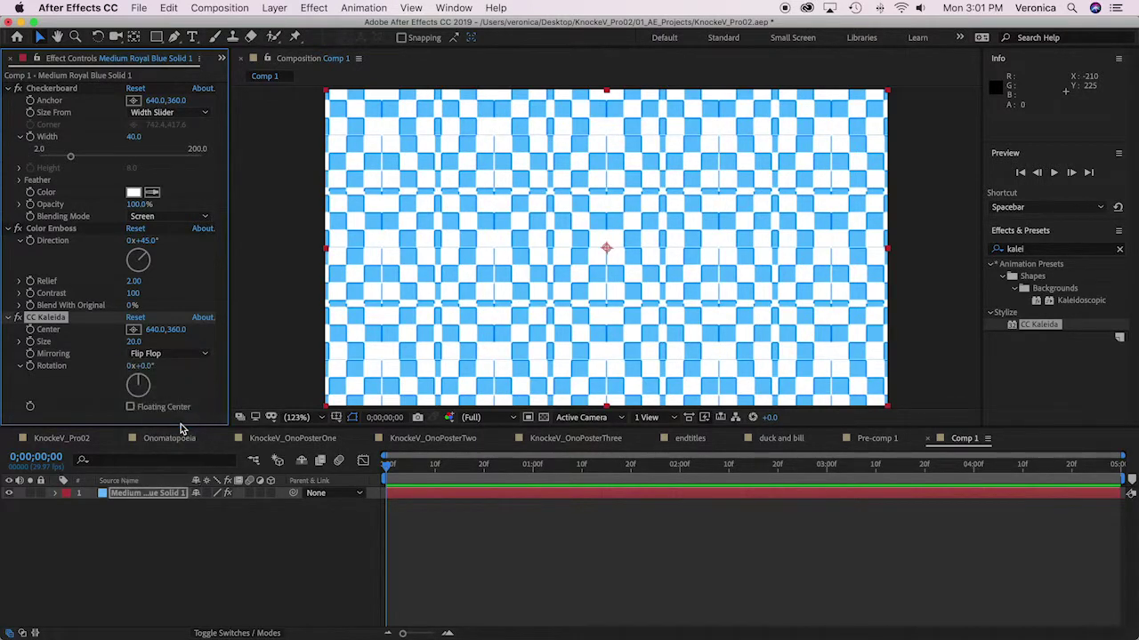
click(202, 355)
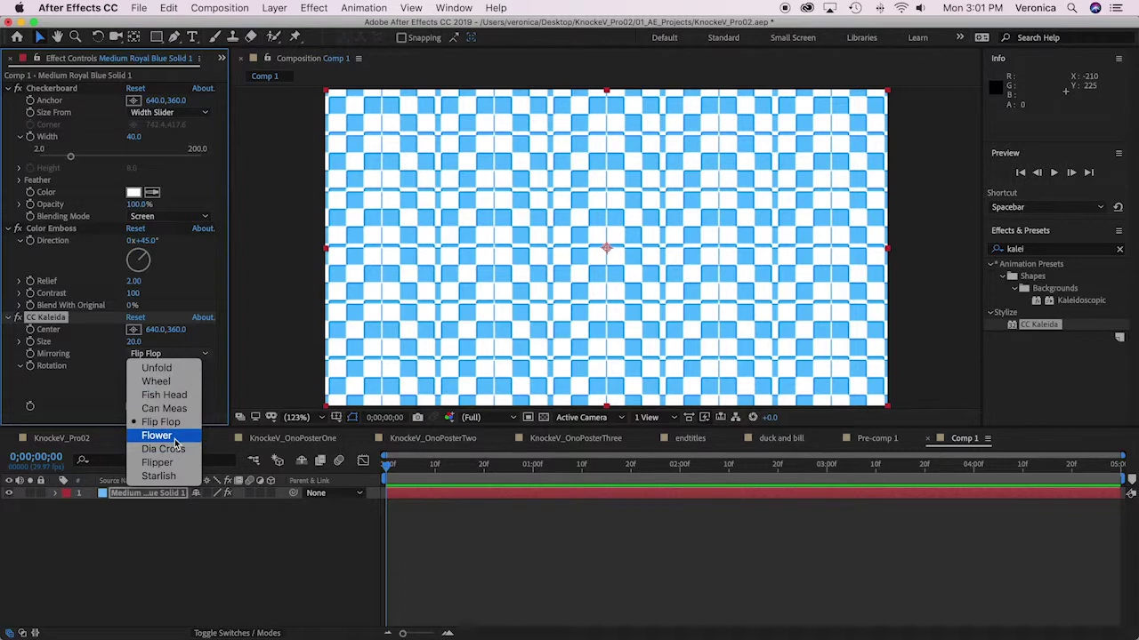
click(175, 437)
Try CC Kaleida's Dia Cross and Flipper mirroring modes, and settle on Starlish
click(201, 354)
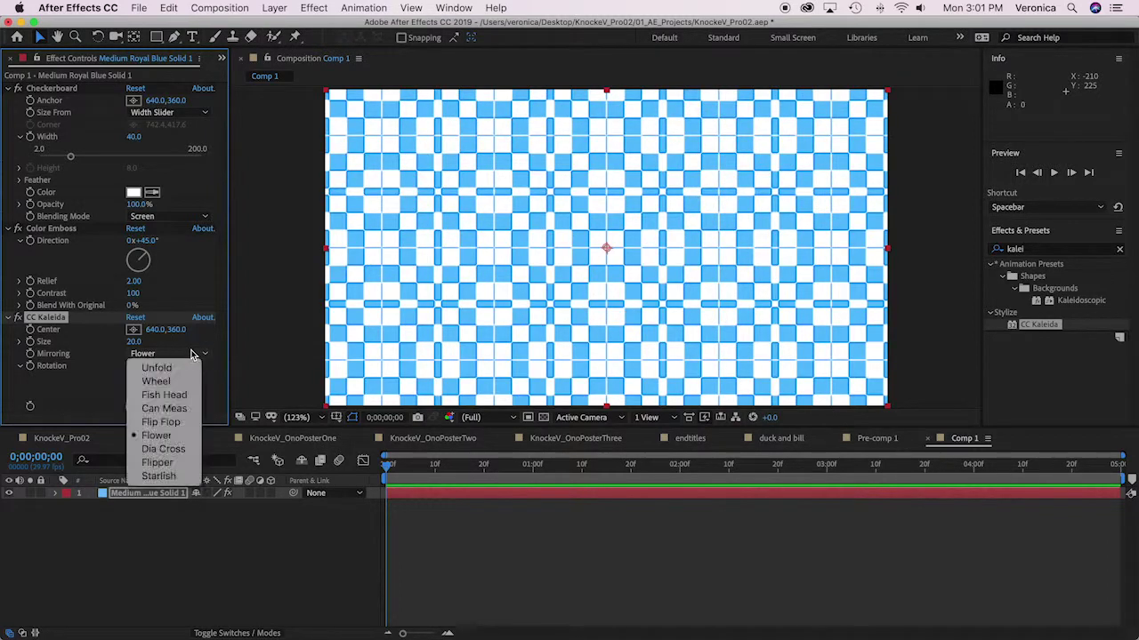
click(178, 450)
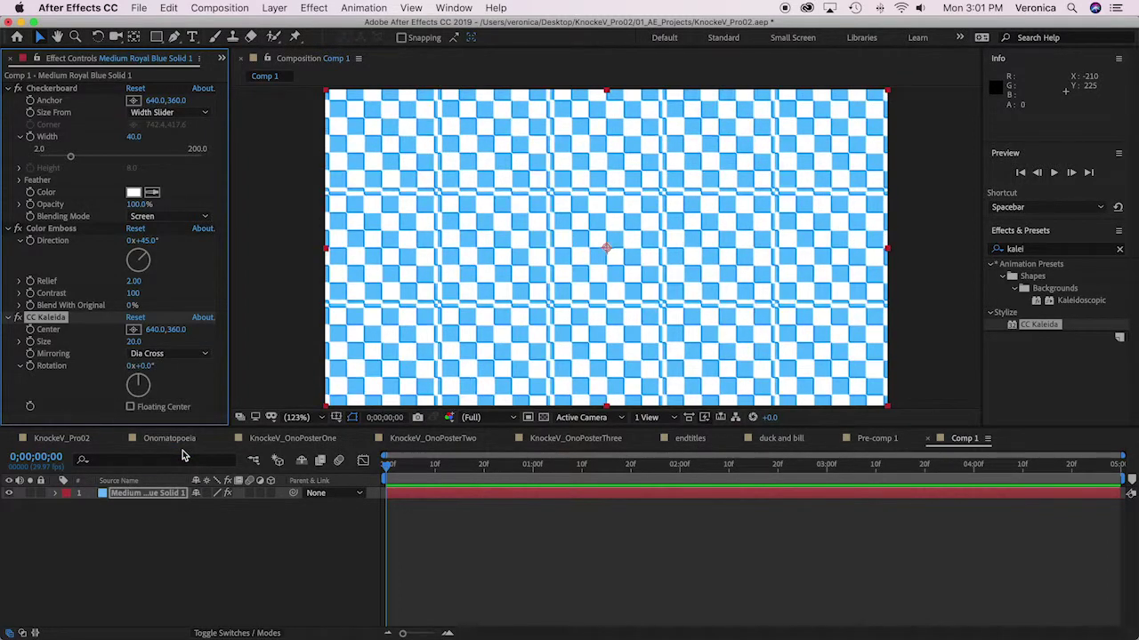
click(198, 355)
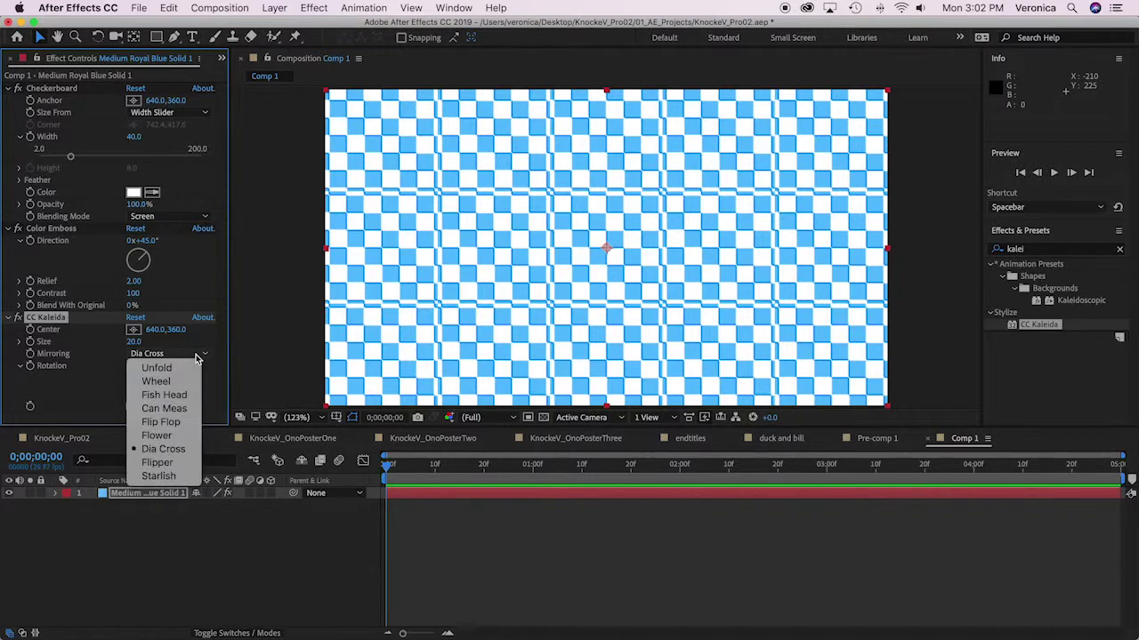
click(178, 463)
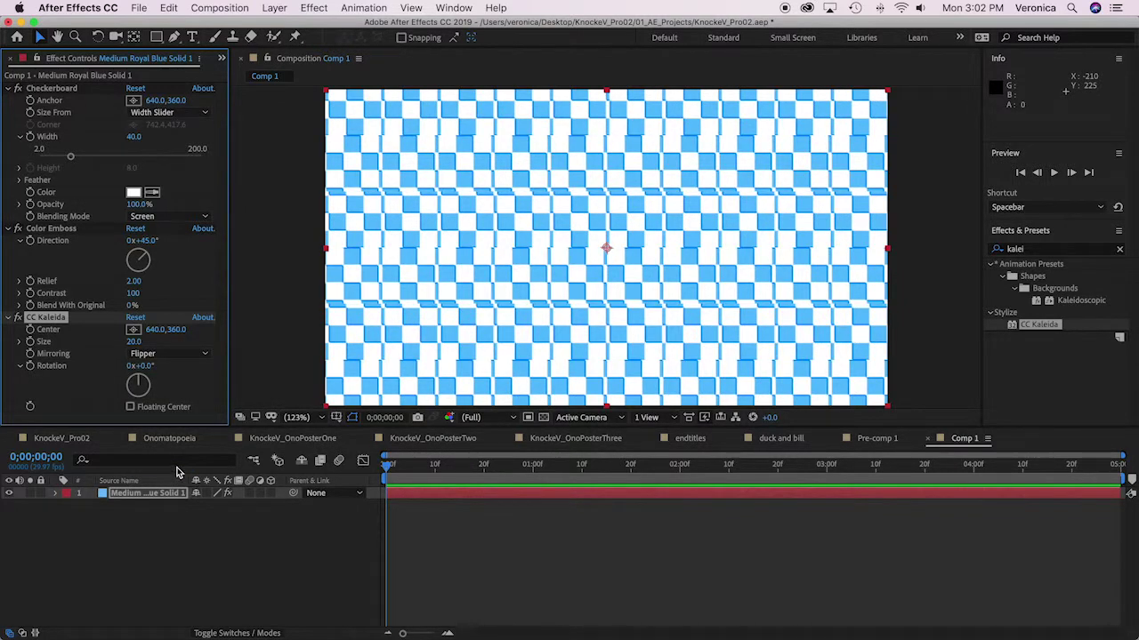
click(195, 355)
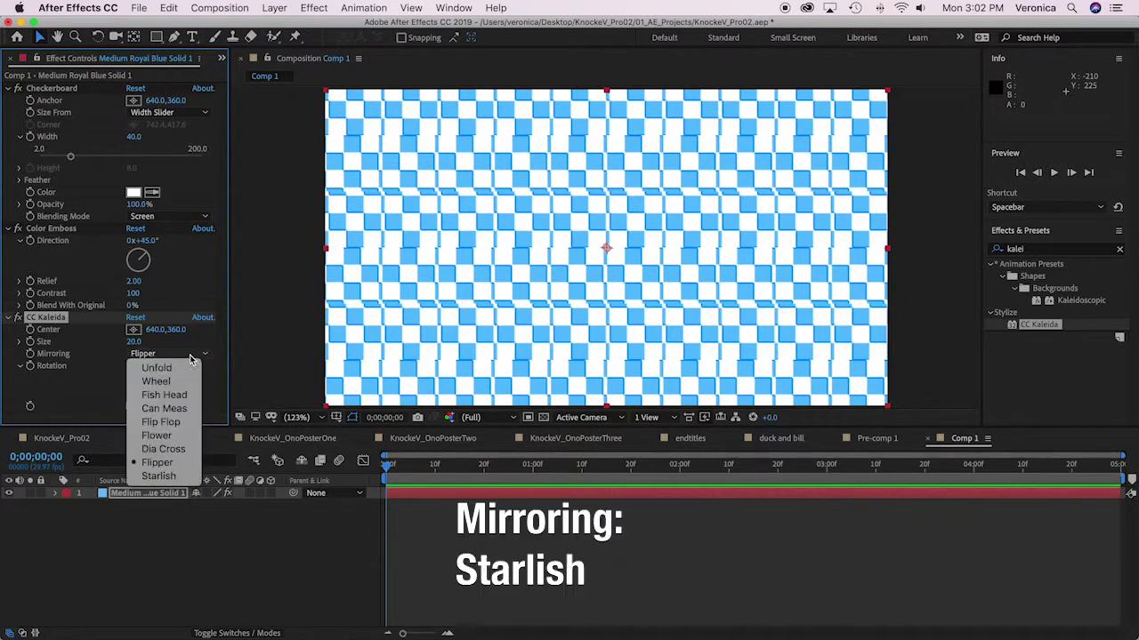
click(174, 477)
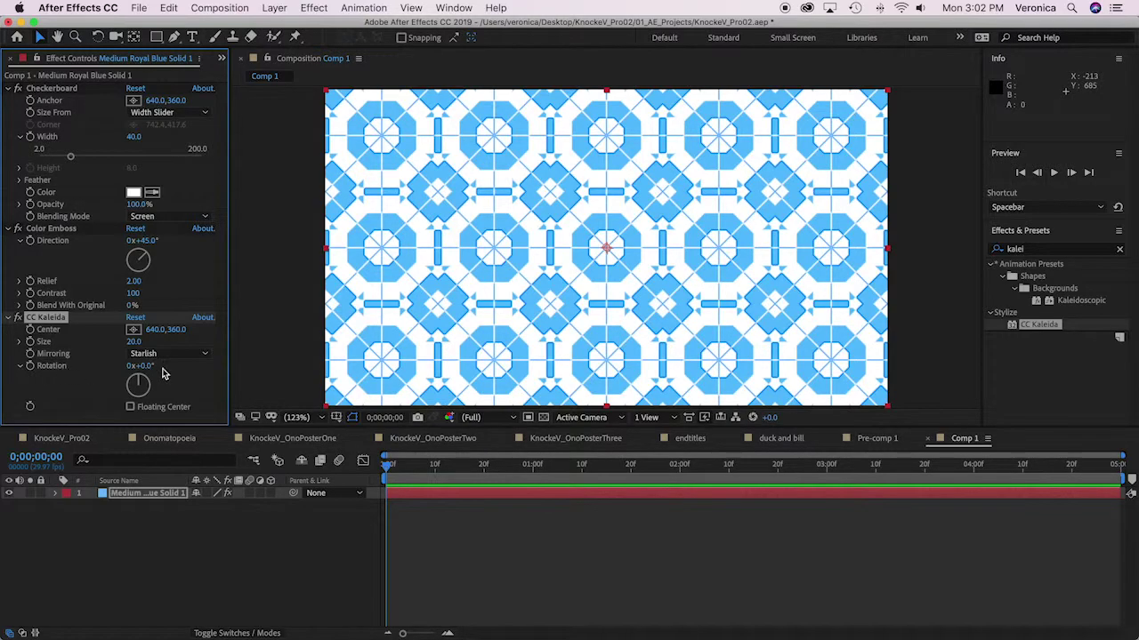
Try out a change of CC Kaleida's rotation and return it to 0°
mouse_move(138, 383)
mouse_down()
mouse_move(139, 396)
mouse_move(127, 389)
mouse_move(137, 374)
mouse_up()
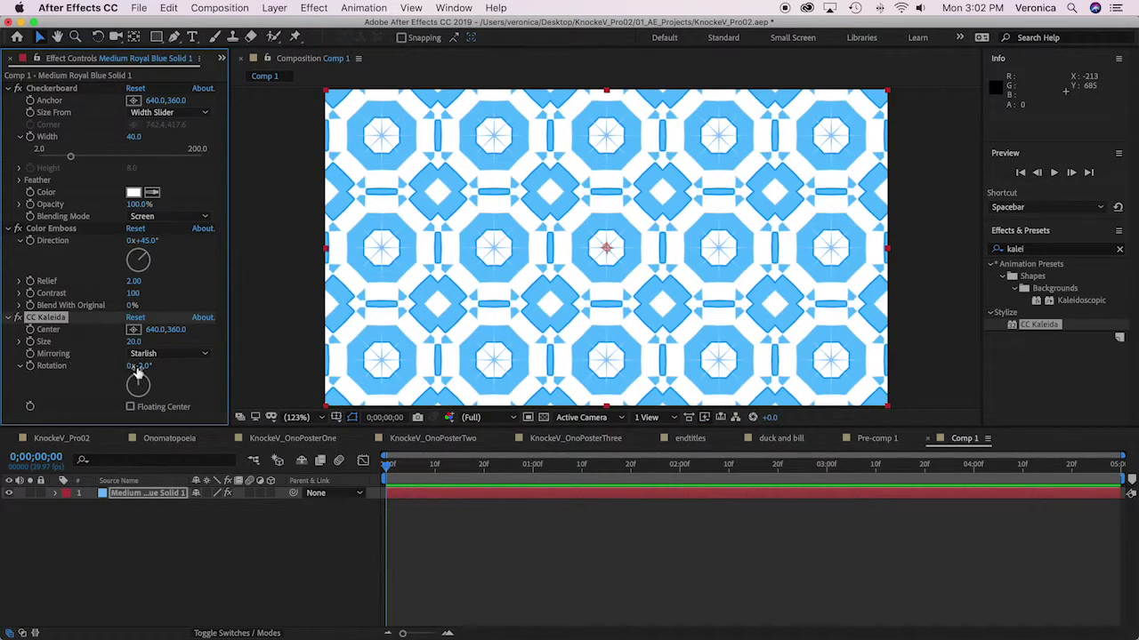
click(139, 367)
key(Return)
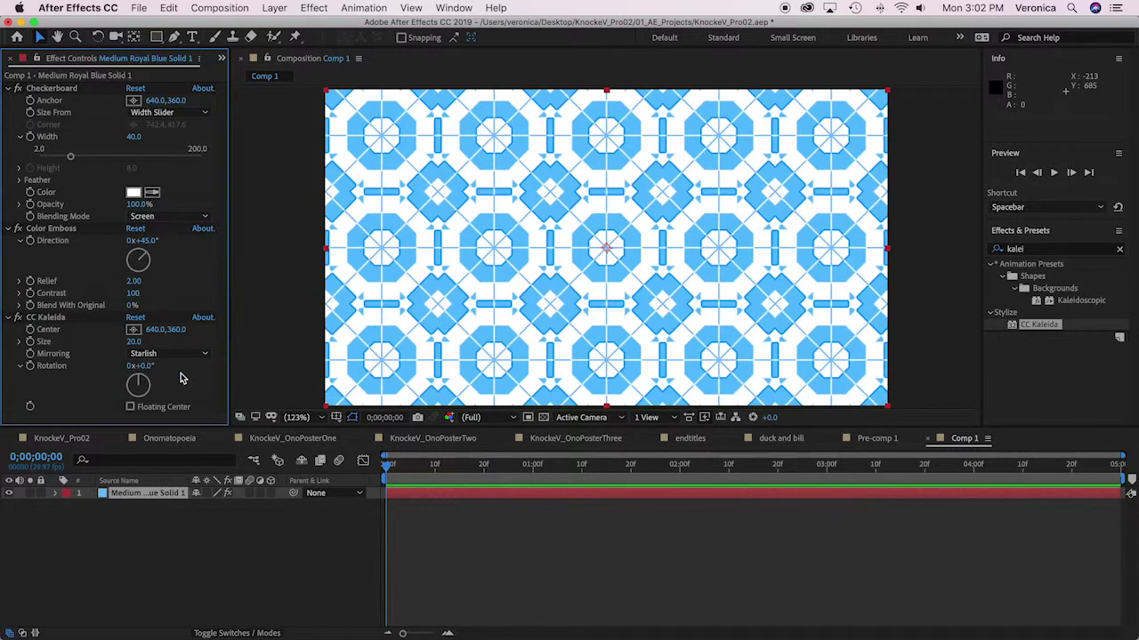
Animate CC Kaleida's rotation with keyframes from 0° at the first frame to 118° at 0;00;04;29
click(30, 367)
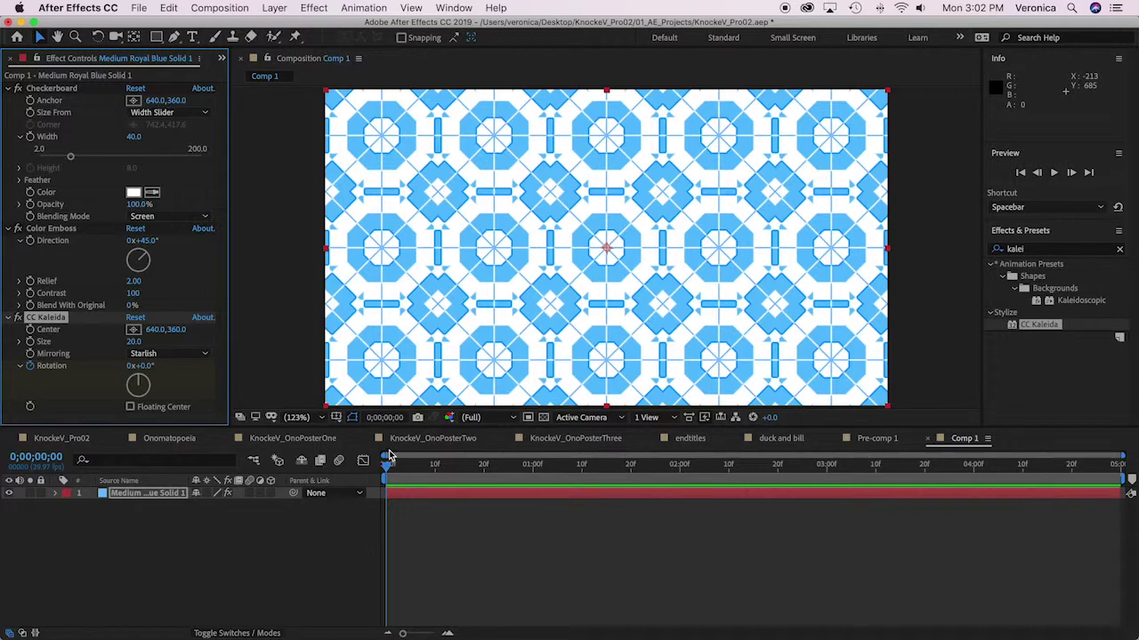
drag(387, 456, 1117, 506)
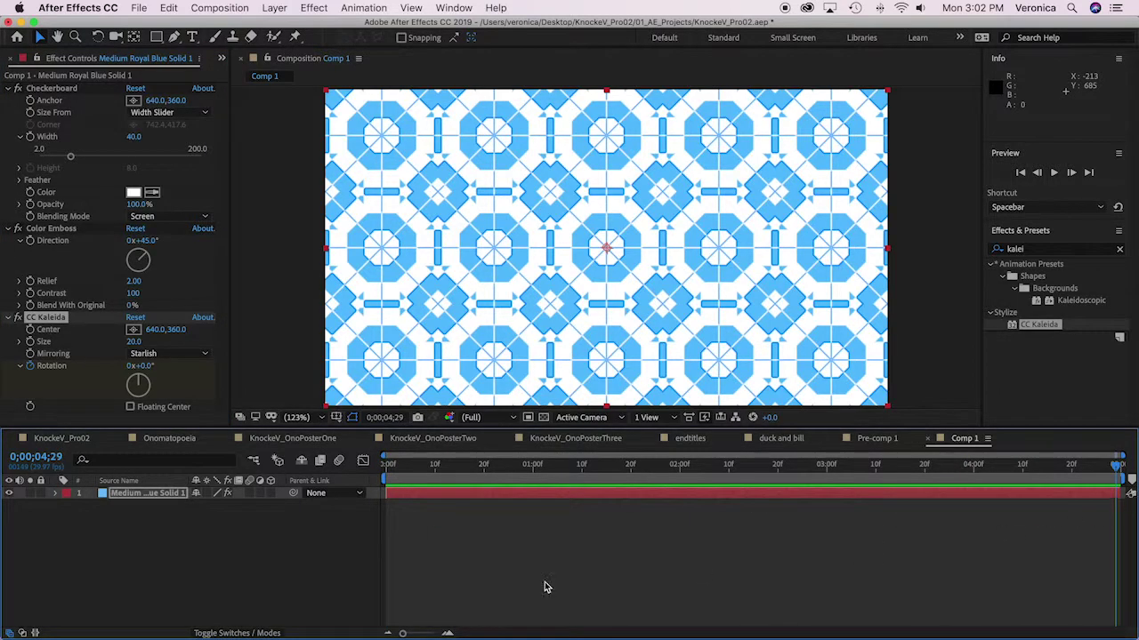
mouse_move(141, 379)
mouse_down()
mouse_move(148, 396)
mouse_move(129, 396)
mouse_move(145, 400)
mouse_move(153, 385)
mouse_move(152, 398)
mouse_up()
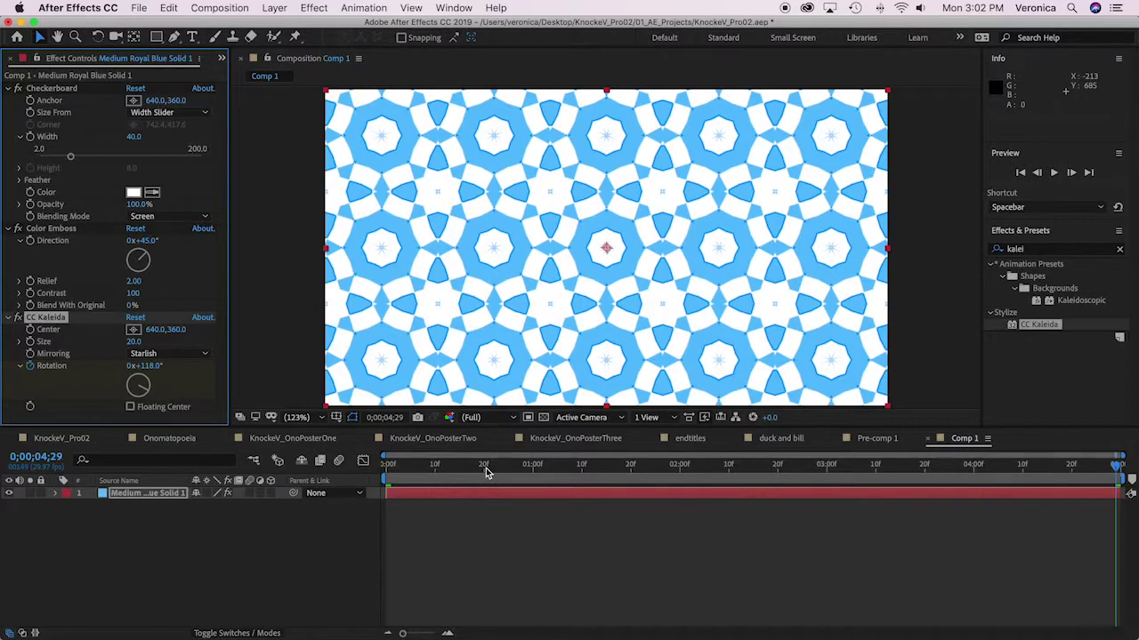
Preview the kaleidoscope animation from the first frame, return the playhead to the start and deselect the solid
drag(1115, 464, 223, 478)
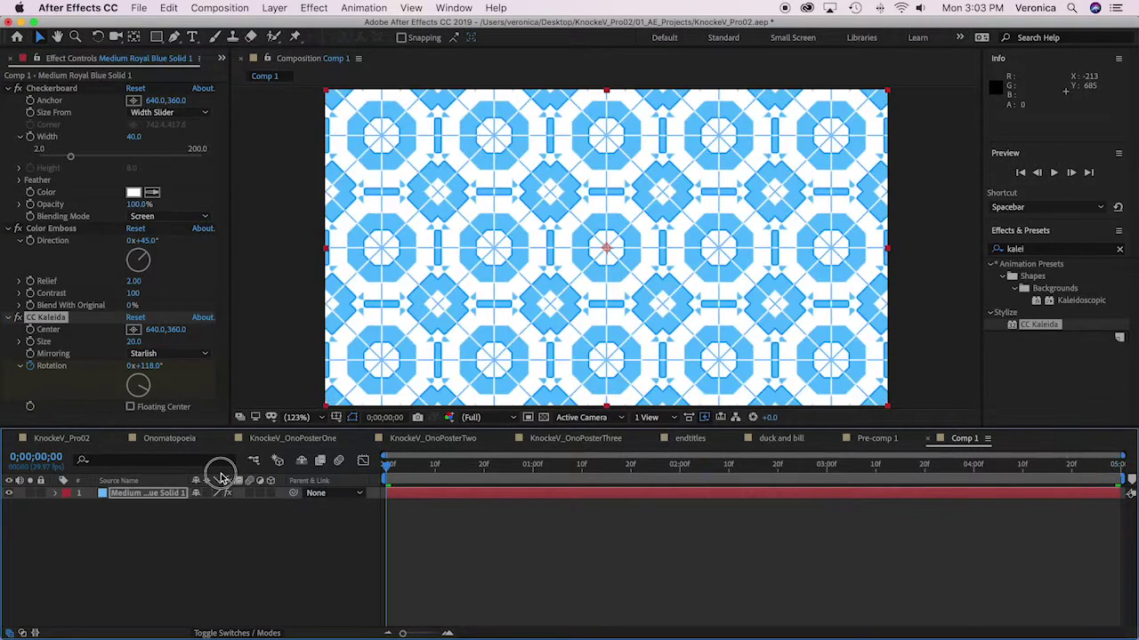
key(space)
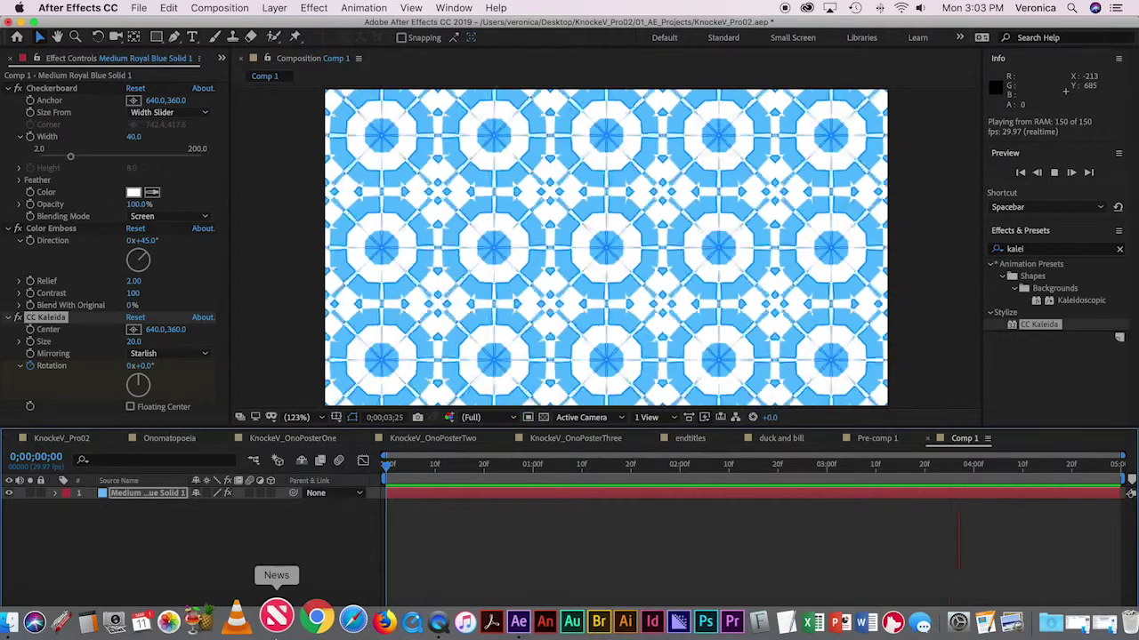
key(space)
drag(994, 465, 331, 456)
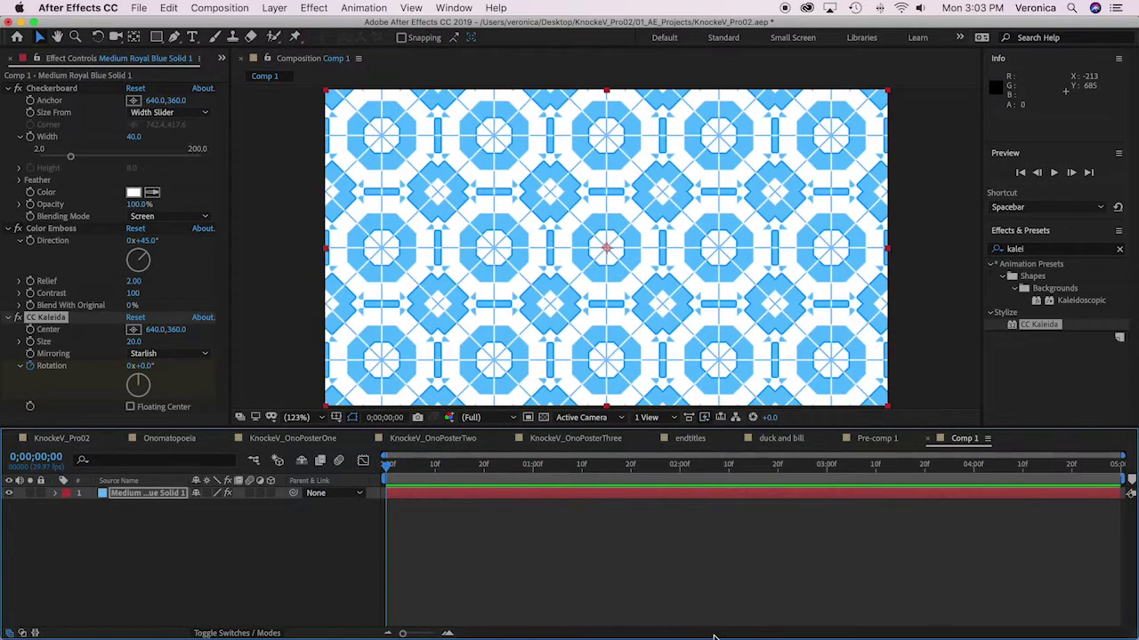
click(256, 603)
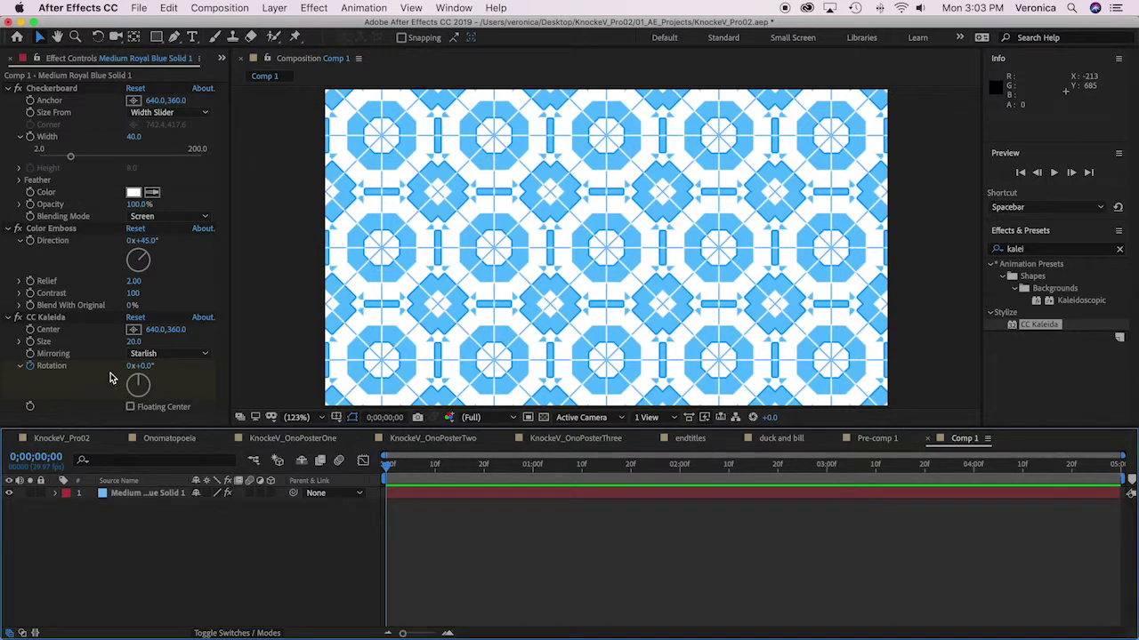
Create a new composition, Comp 2, at 1280 x 720 px with a duration of 0;00;05;00
click(12, 59)
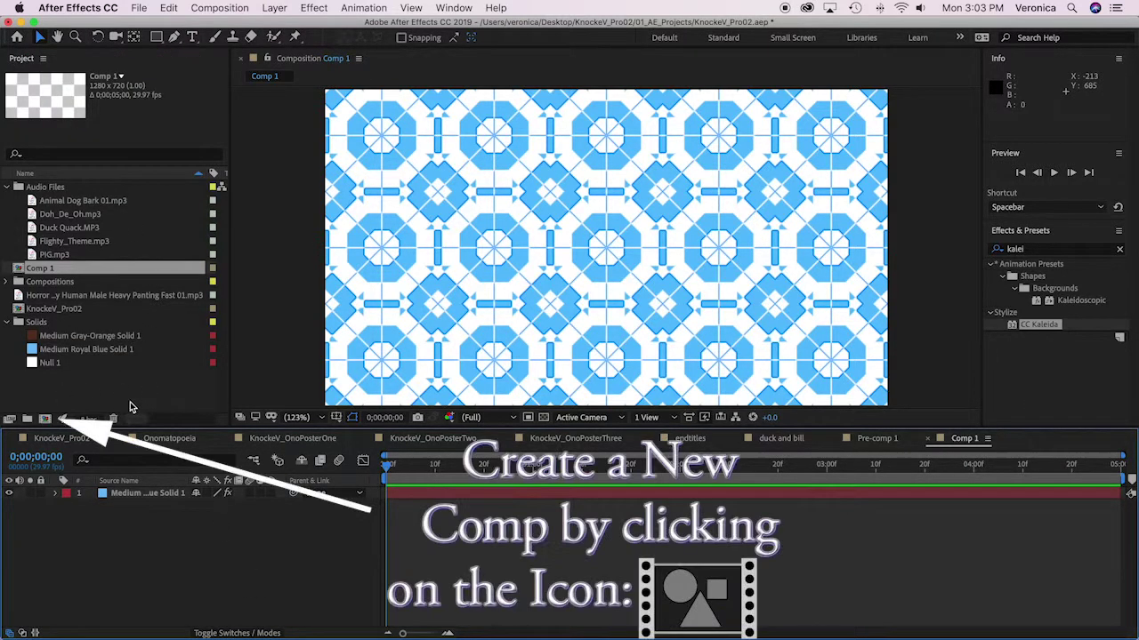
click(45, 420)
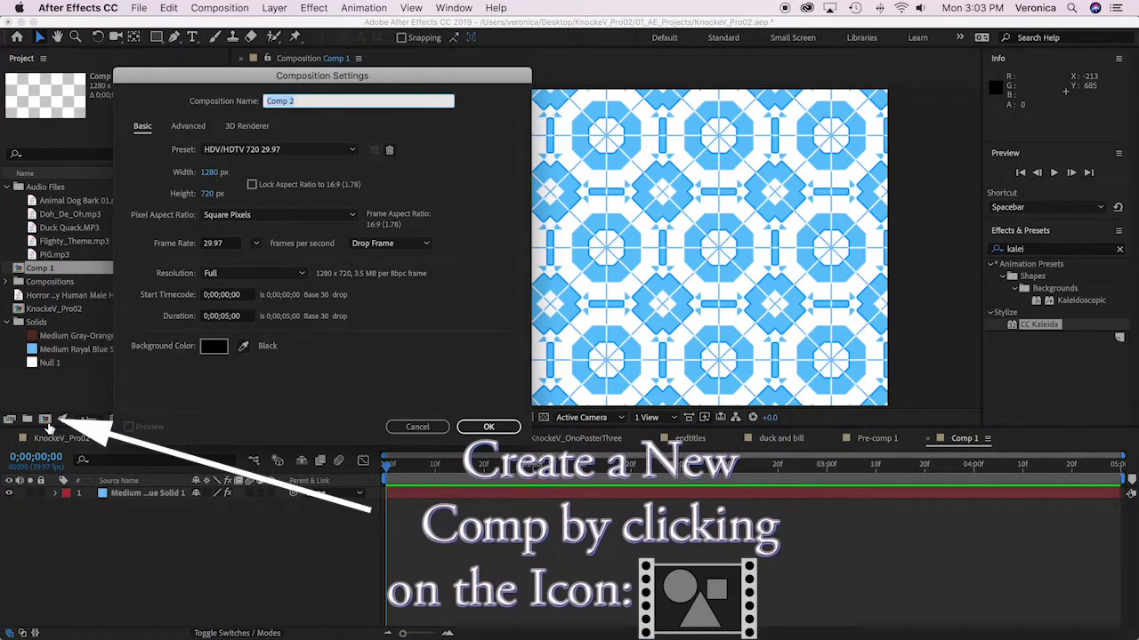
click(488, 427)
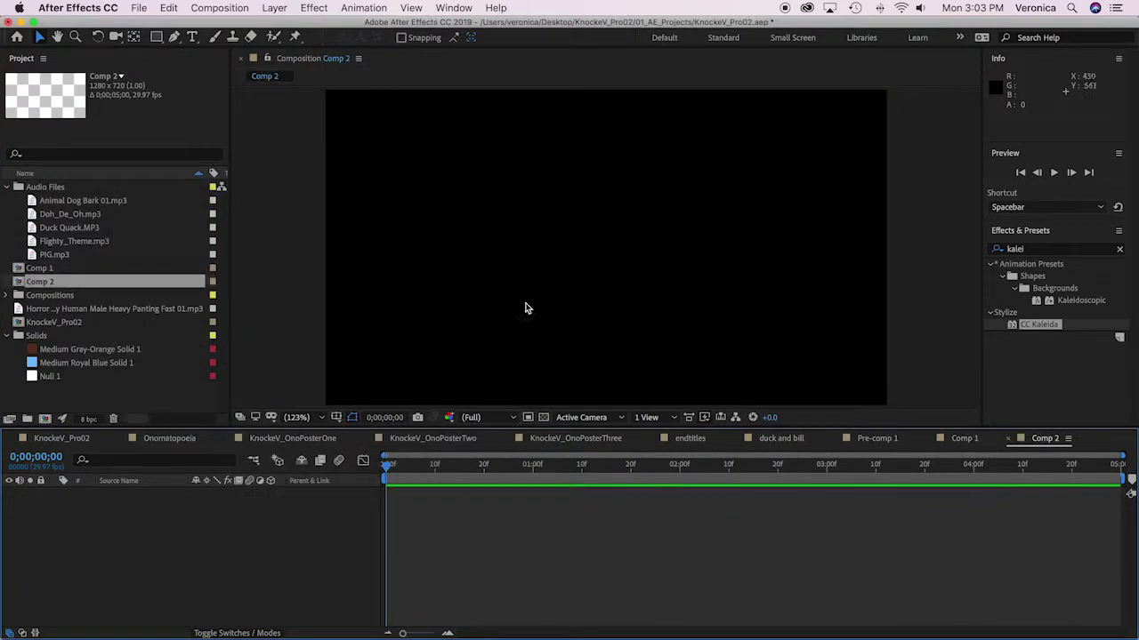
Add a medium royal blue solid of 1280 x 720 px to Comp 2 and save the project
click(273, 9)
mouse_move(281, 24)
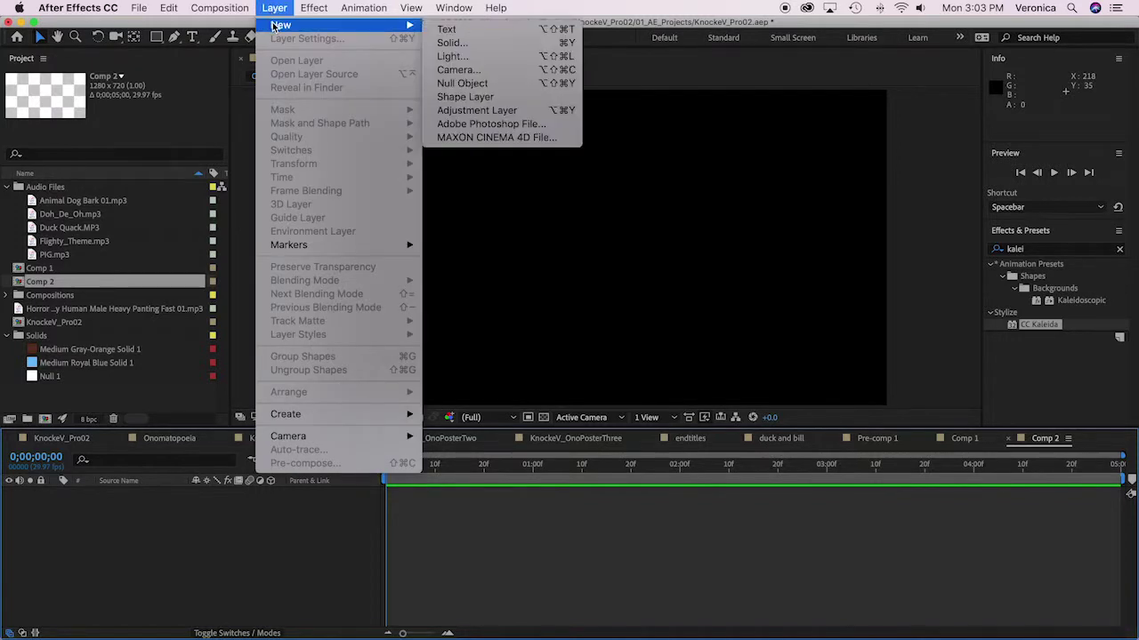
click(479, 43)
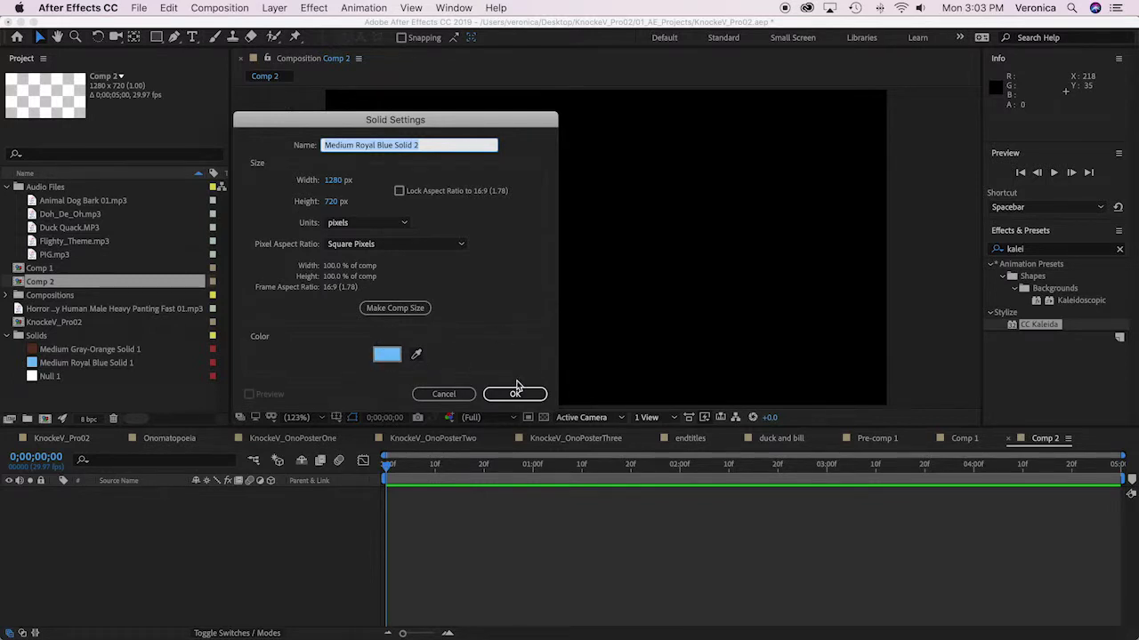
click(515, 393)
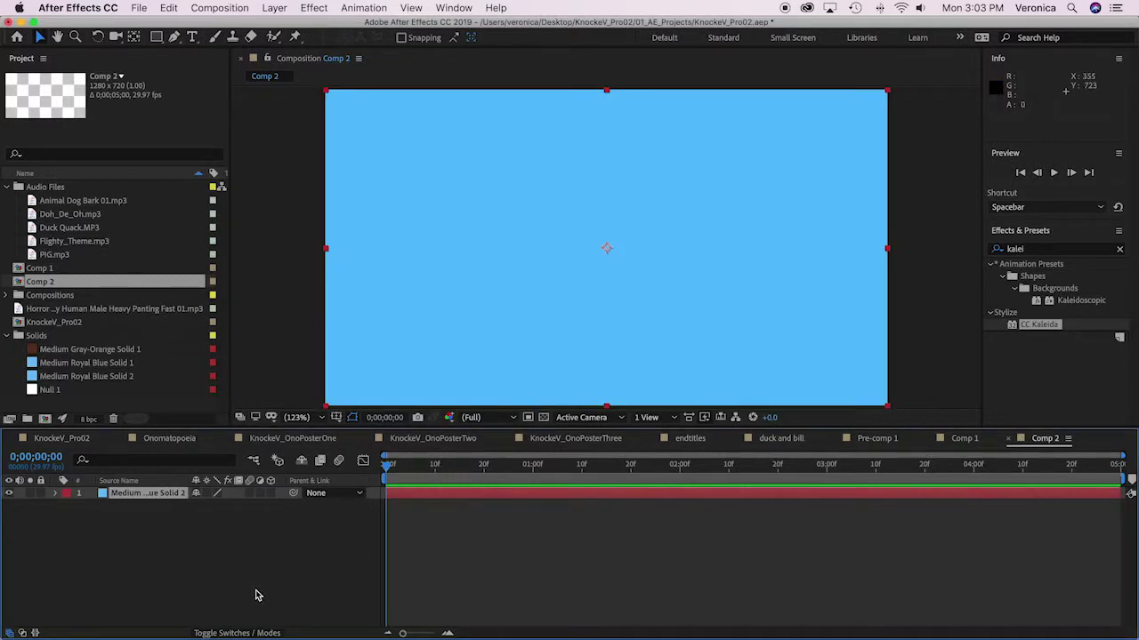
key(super+s)
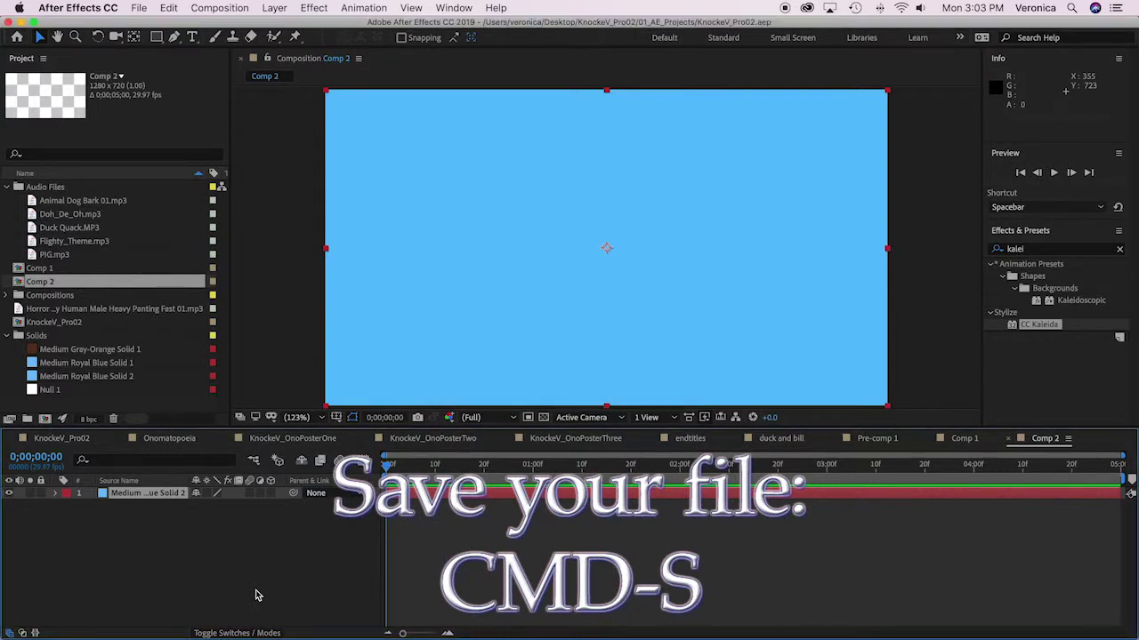
Clear the effects search and apply the Noise & Grain effect Fractal Noise to the new solid
click(1119, 249)
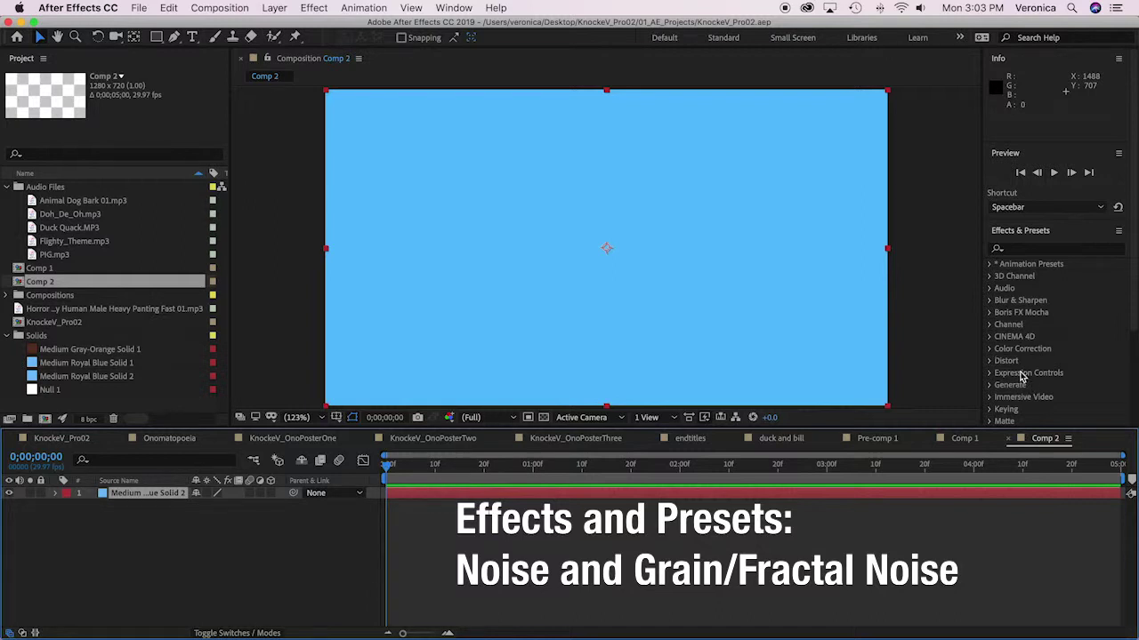
scroll(1021, 377, down, 3)
click(990, 309)
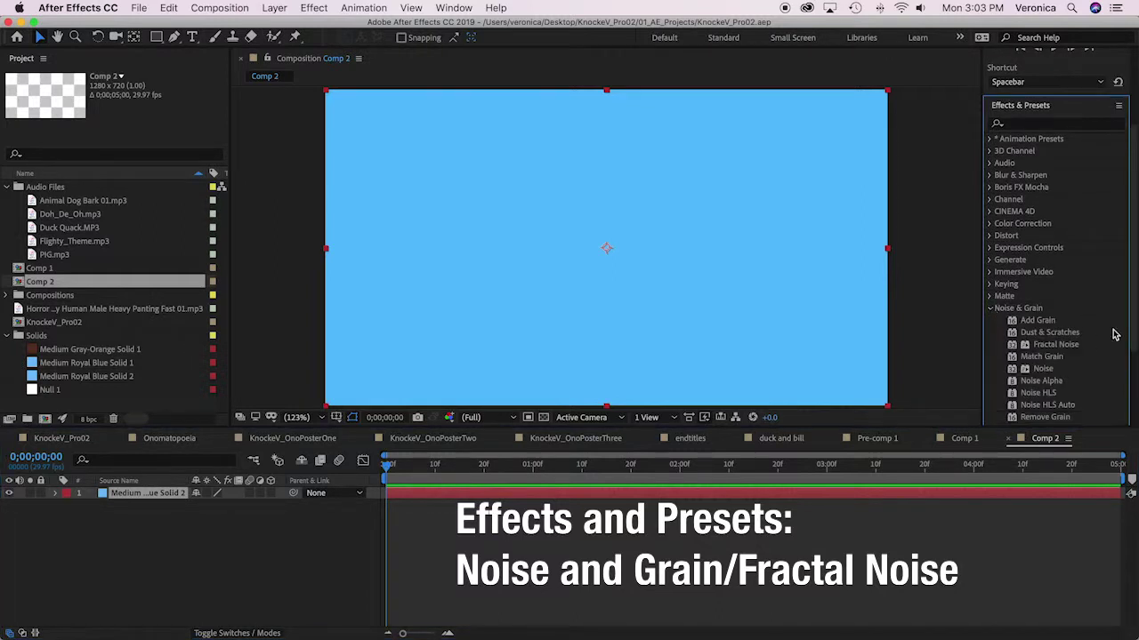
scroll(1087, 380, down, 2)
double_click(1042, 307)
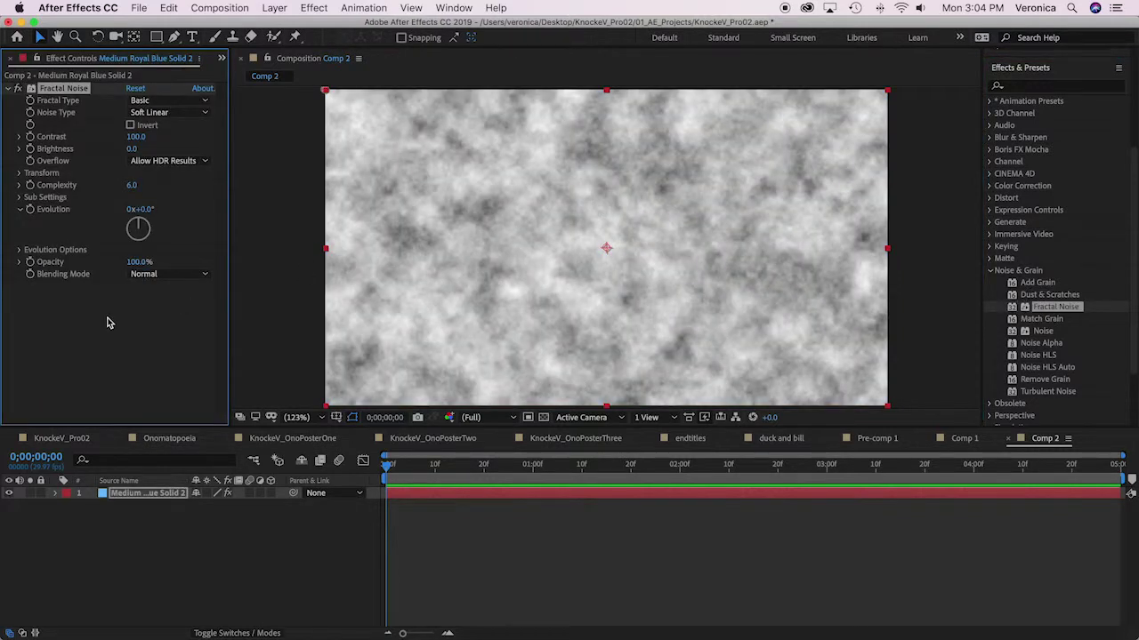
Set Fractal Noise to the Turbulent Smooth type with blending mode None, and choose the Linear noise type after trying Spline
click(195, 103)
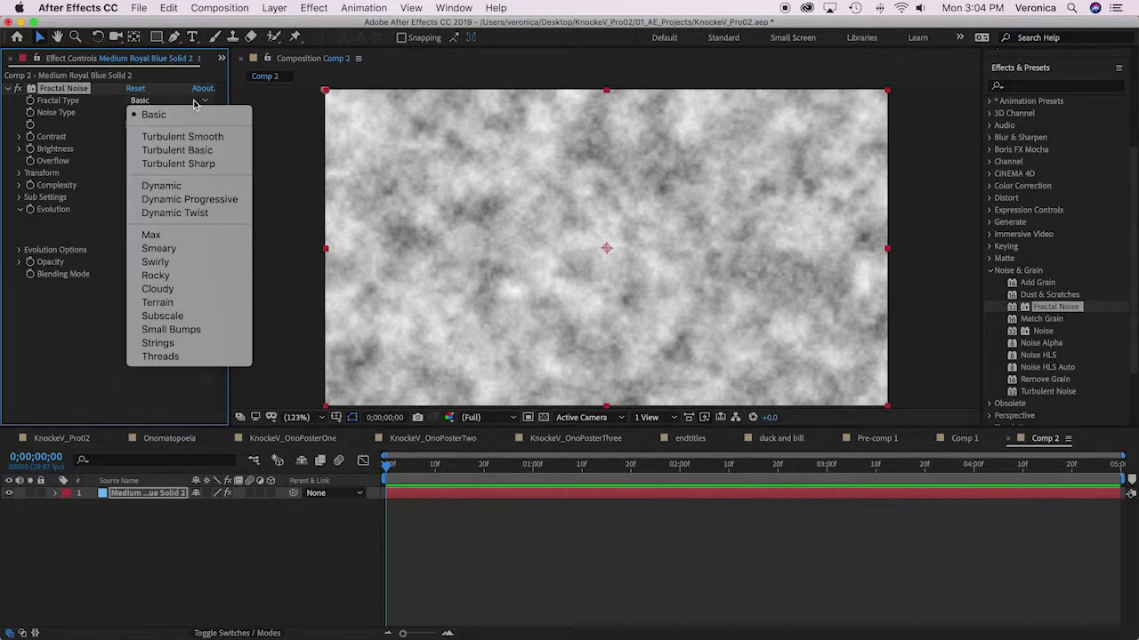
click(165, 141)
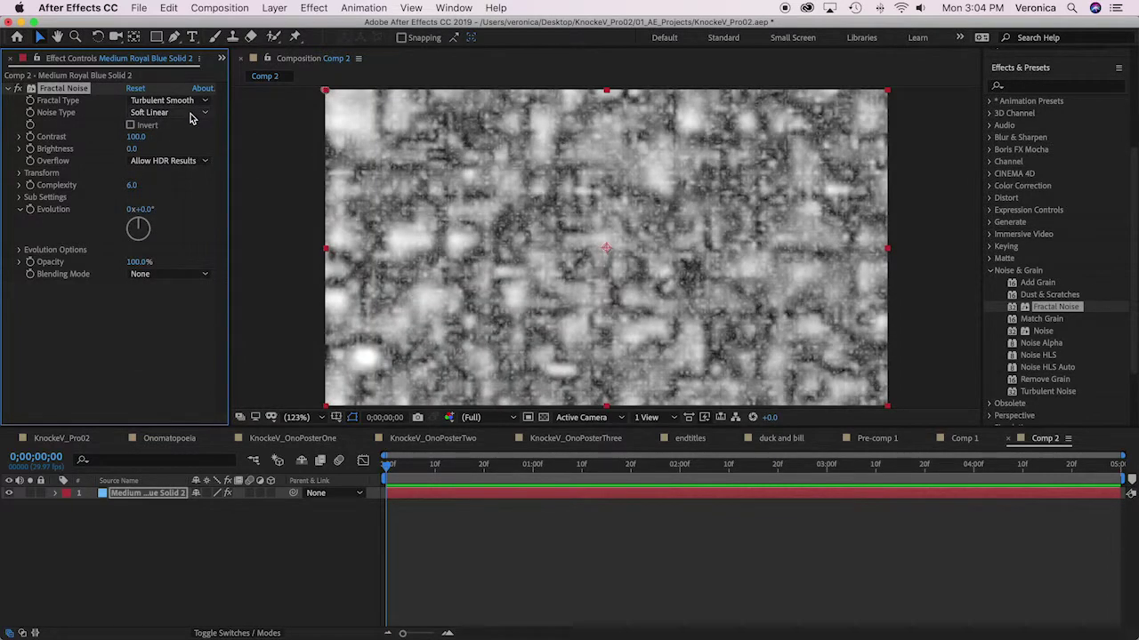
click(194, 113)
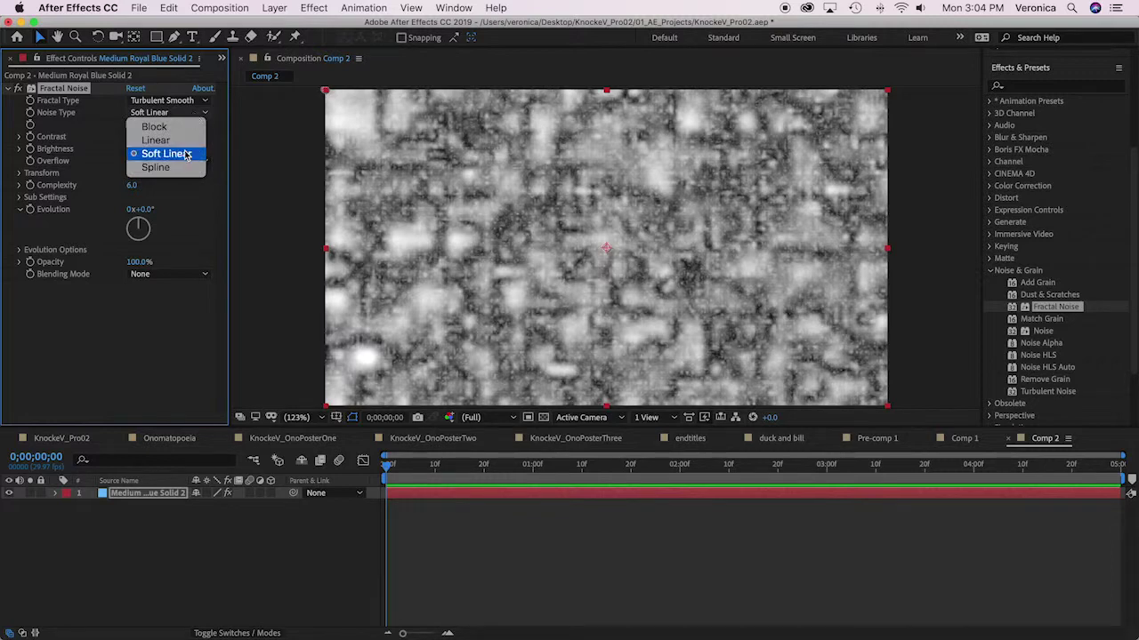
click(178, 167)
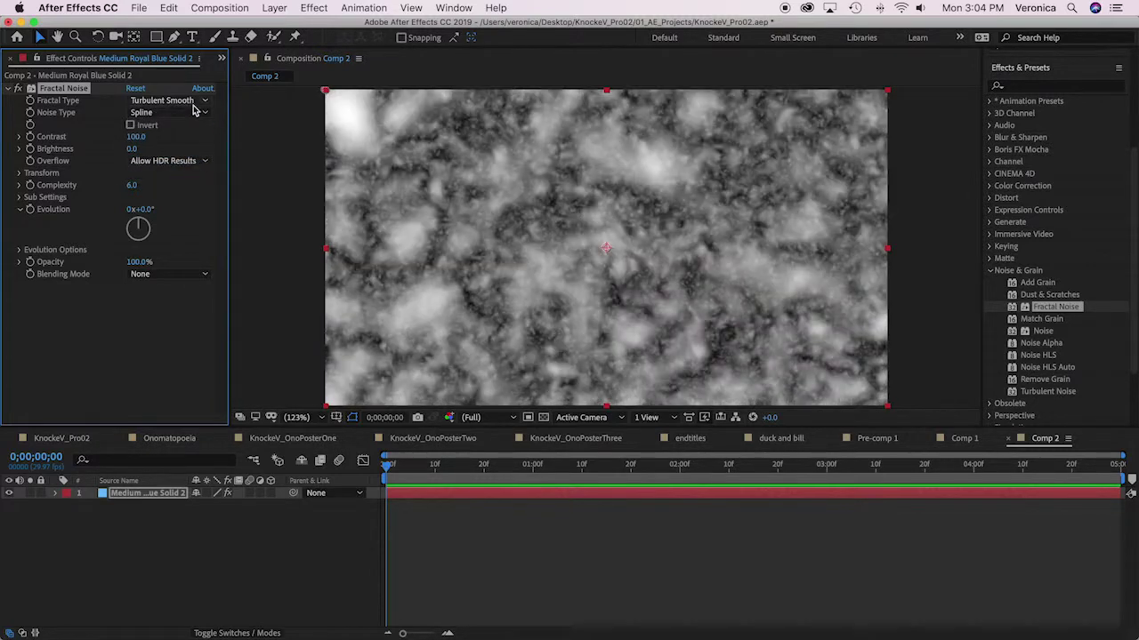
click(201, 113)
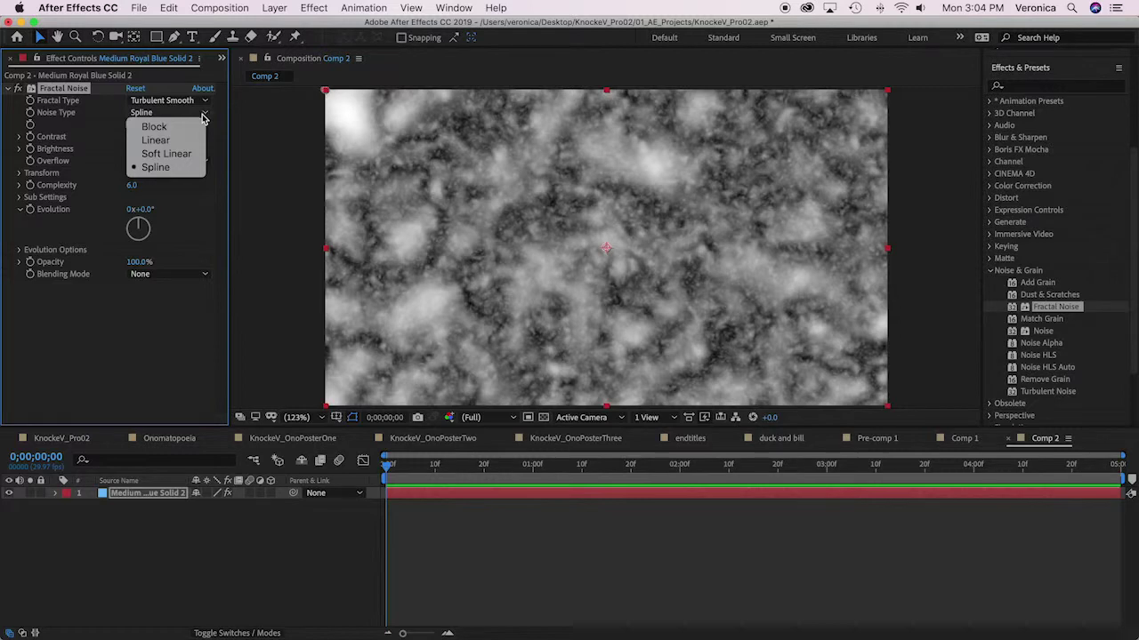
click(156, 141)
Set Fractal Noise's fractal type to Dynamic Twist, its complexity to 6.1 and its contrast to 160
click(198, 103)
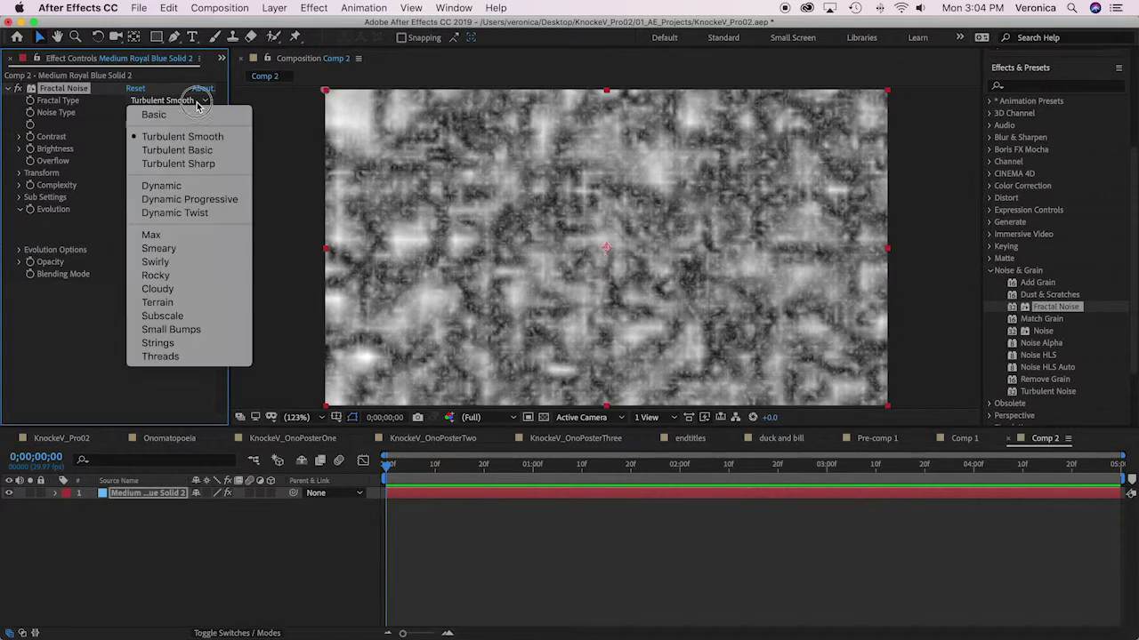
click(199, 214)
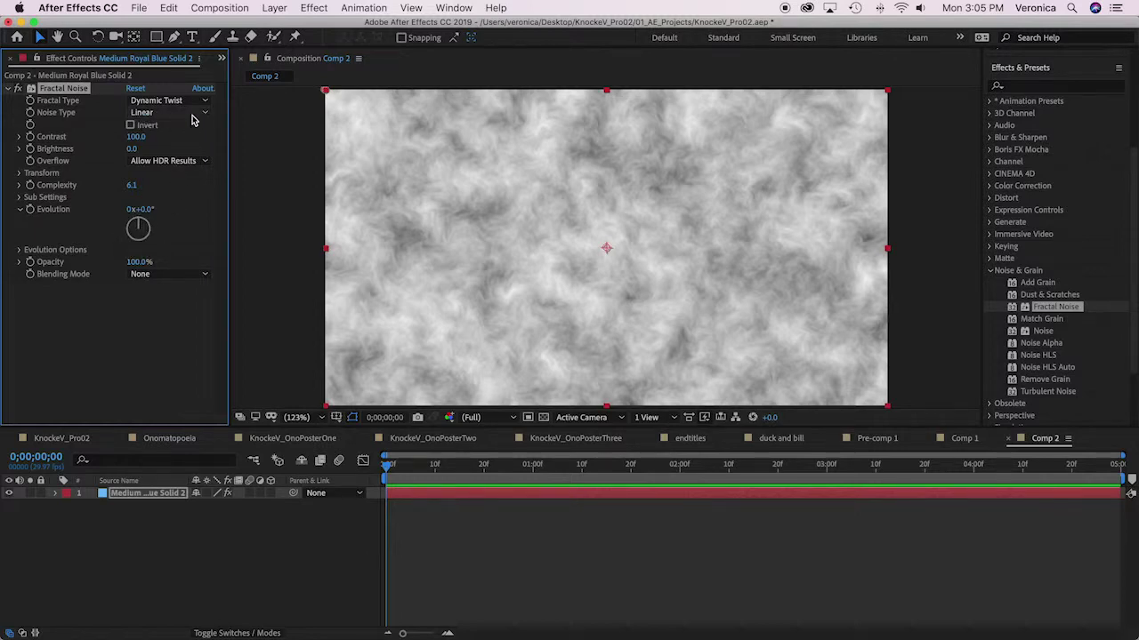
drag(136, 137, 185, 138)
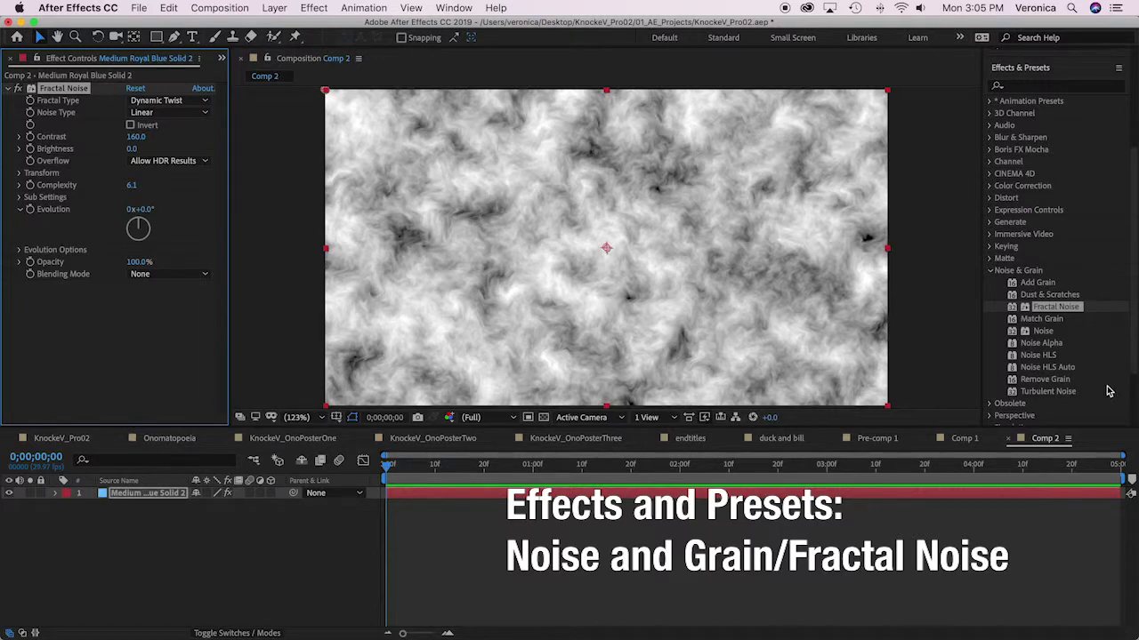
Apply the Distort effect Turbulent Displace to the noise solid and set its evolution to 65°
click(988, 199)
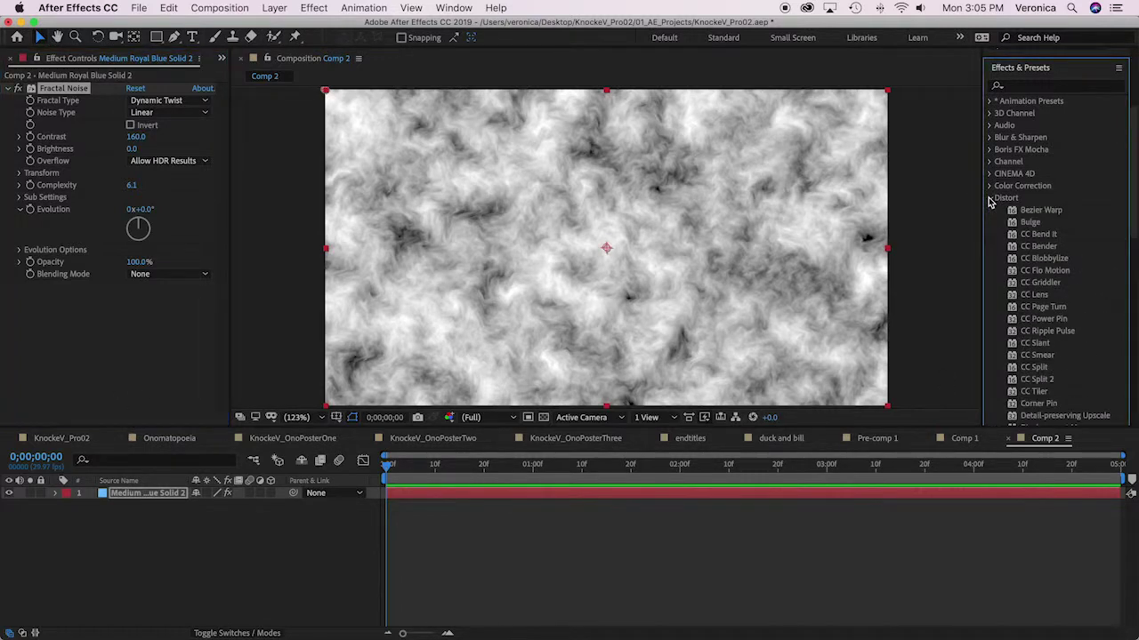
scroll(988, 201, down, 5)
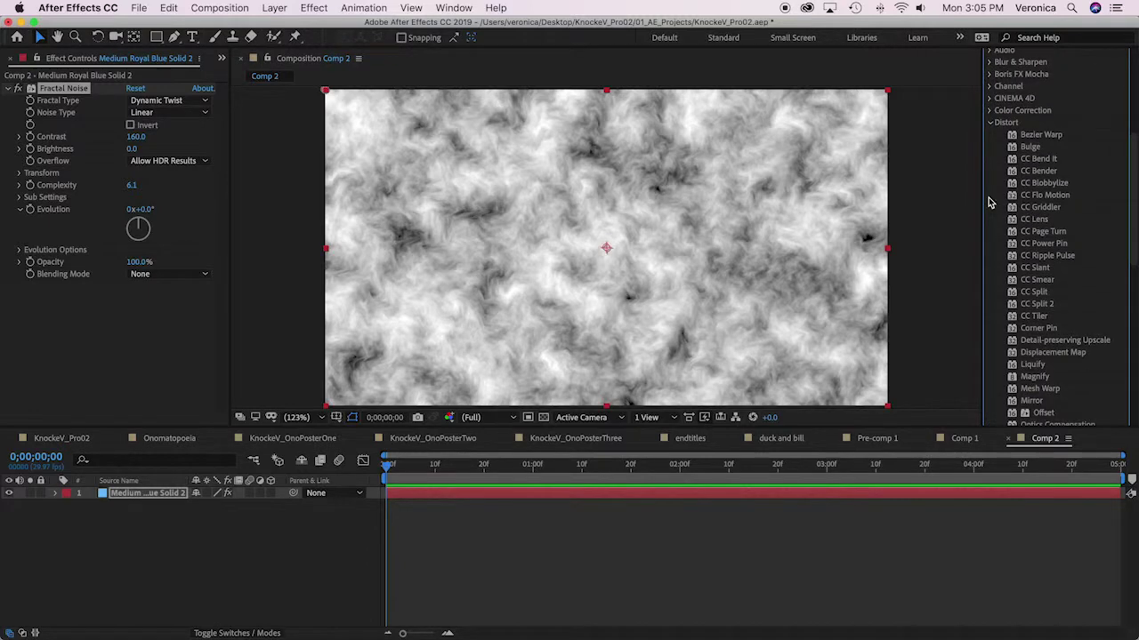
scroll(988, 201, down, 1)
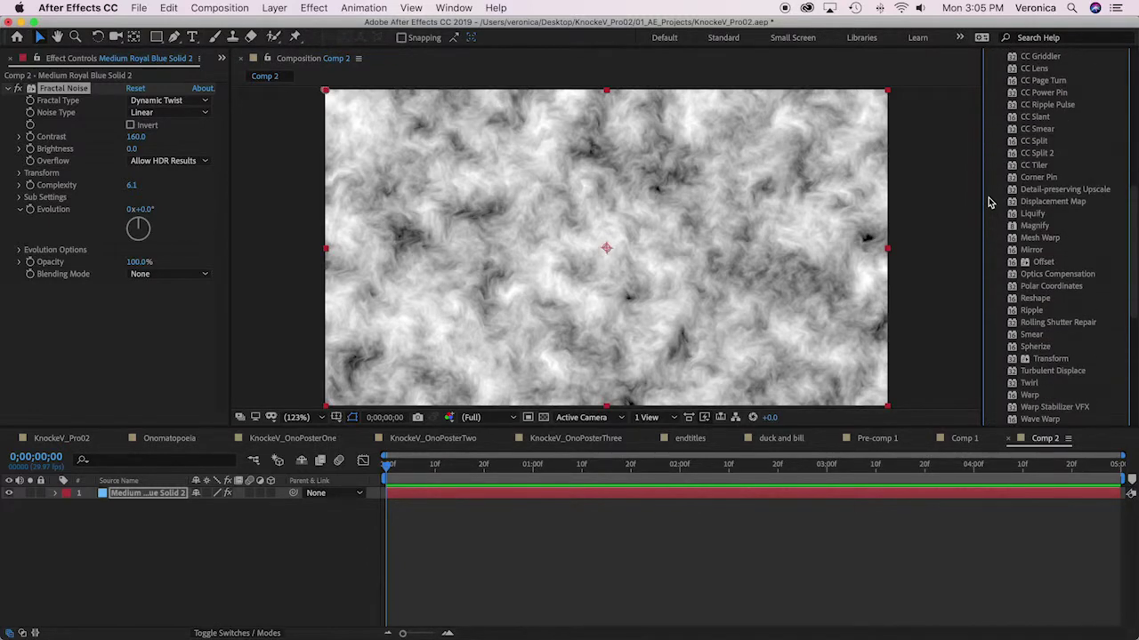
double_click(1054, 371)
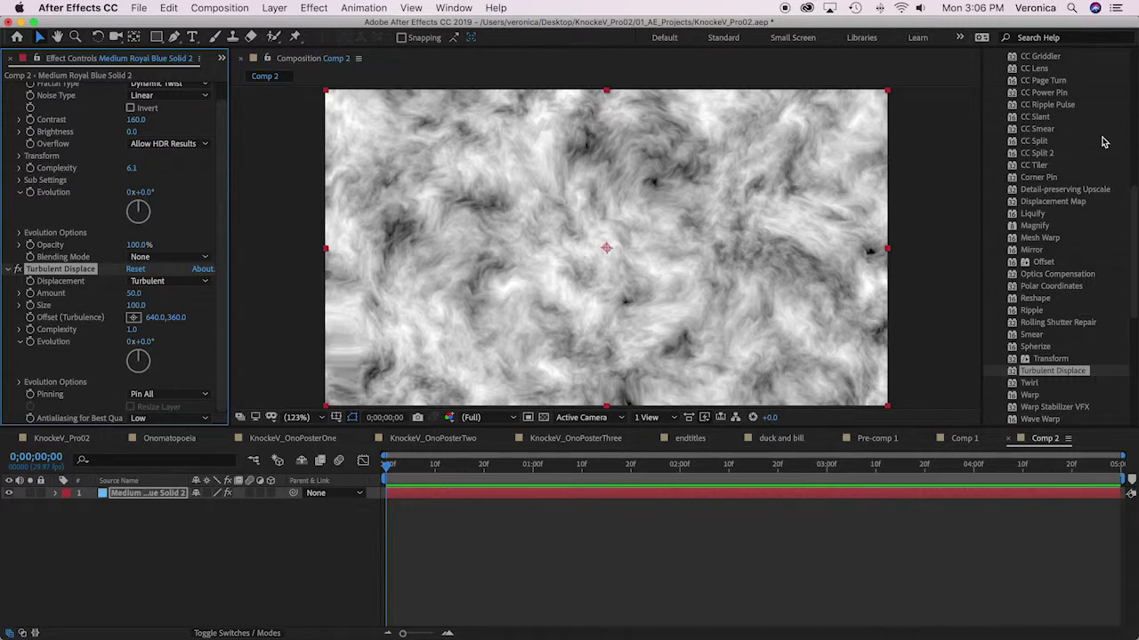
scroll(1103, 142, up, 10)
click(990, 364)
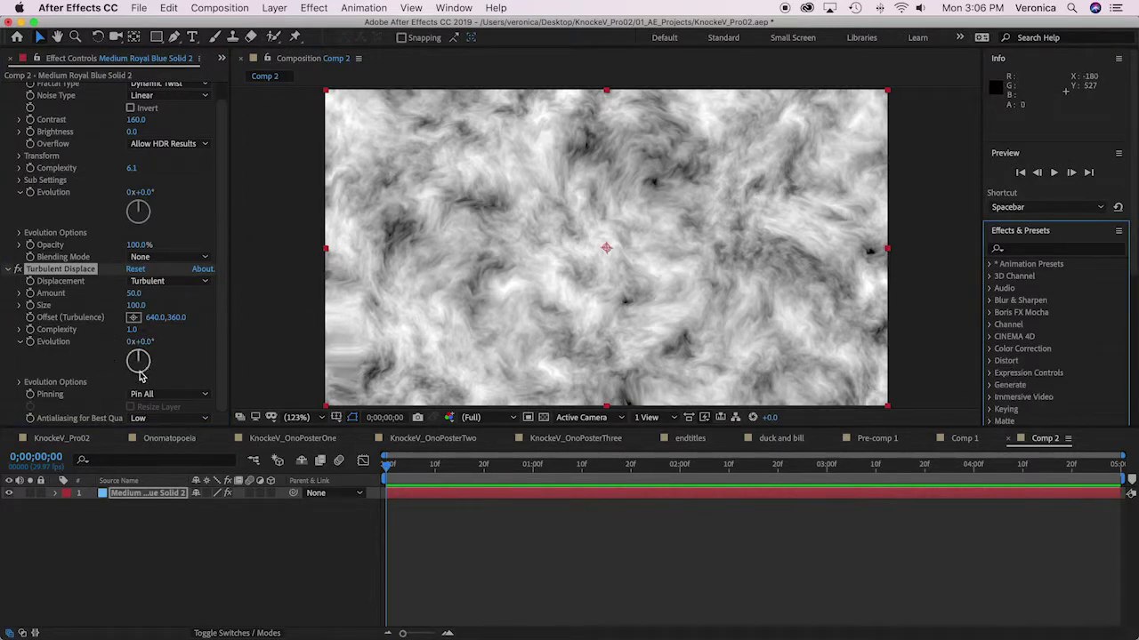
mouse_move(138, 358)
mouse_down()
mouse_move(146, 368)
mouse_move(123, 367)
mouse_move(133, 384)
mouse_move(153, 367)
mouse_move(142, 343)
mouse_move(145, 366)
mouse_up()
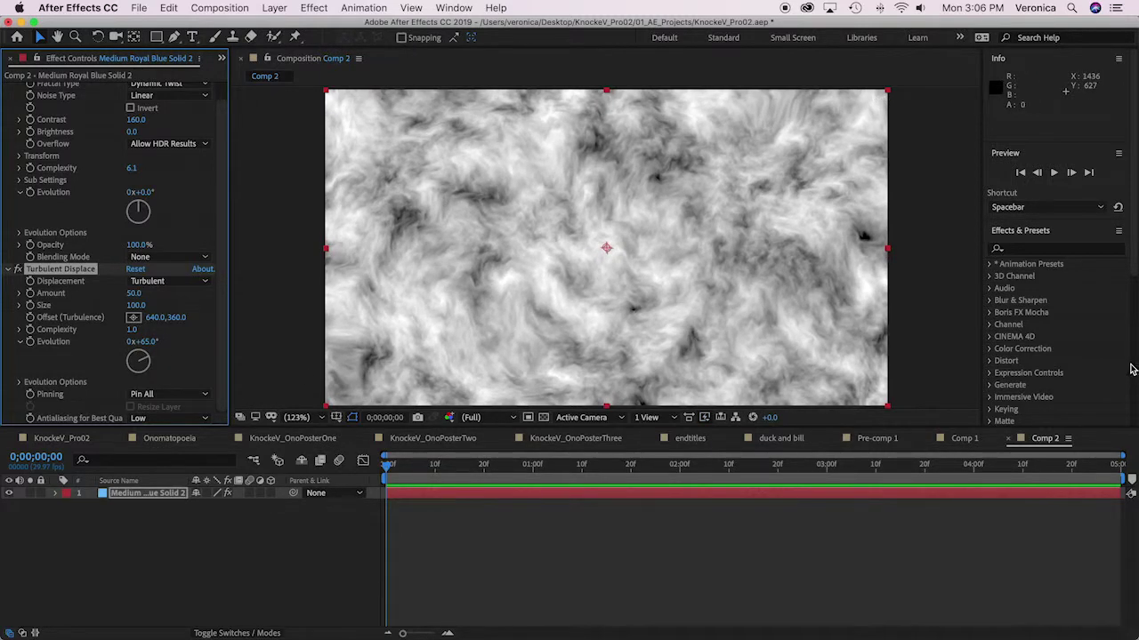
Apply the Color Correction effect Colorama to the solid and expand its Output Cycle settings
click(989, 349)
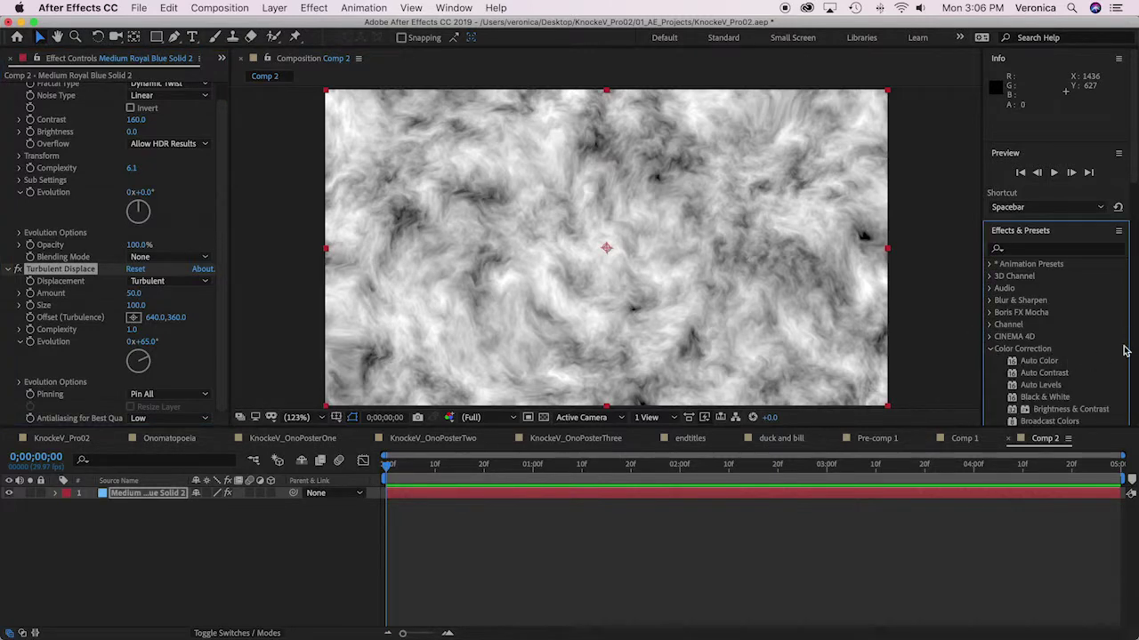
scroll(1111, 366, down, 5)
scroll(1111, 366, down, 1)
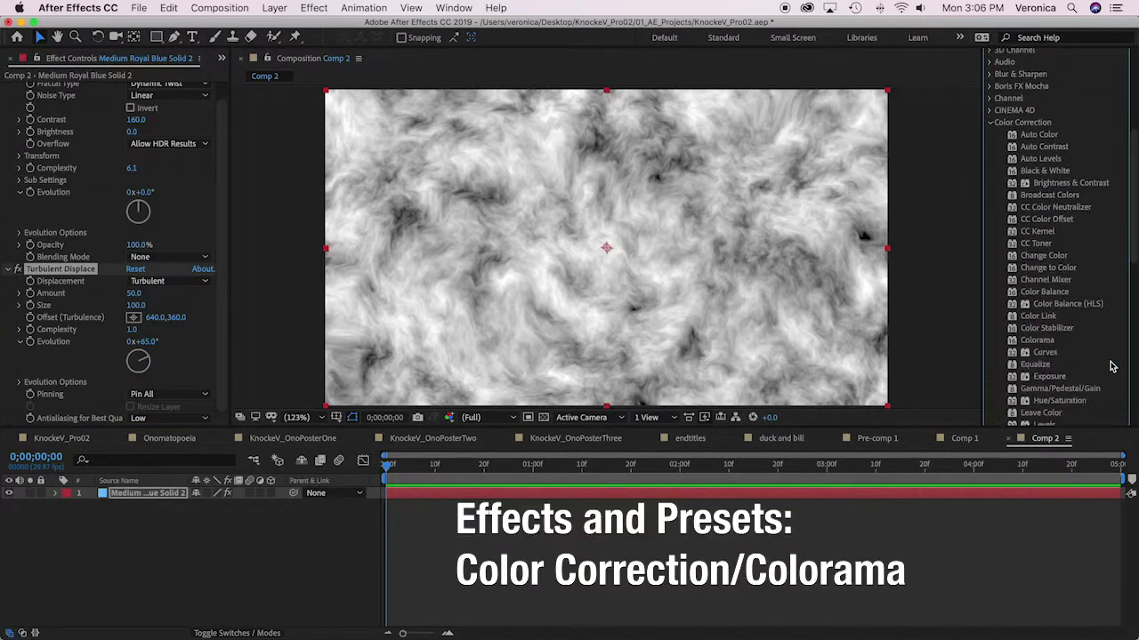
double_click(1032, 341)
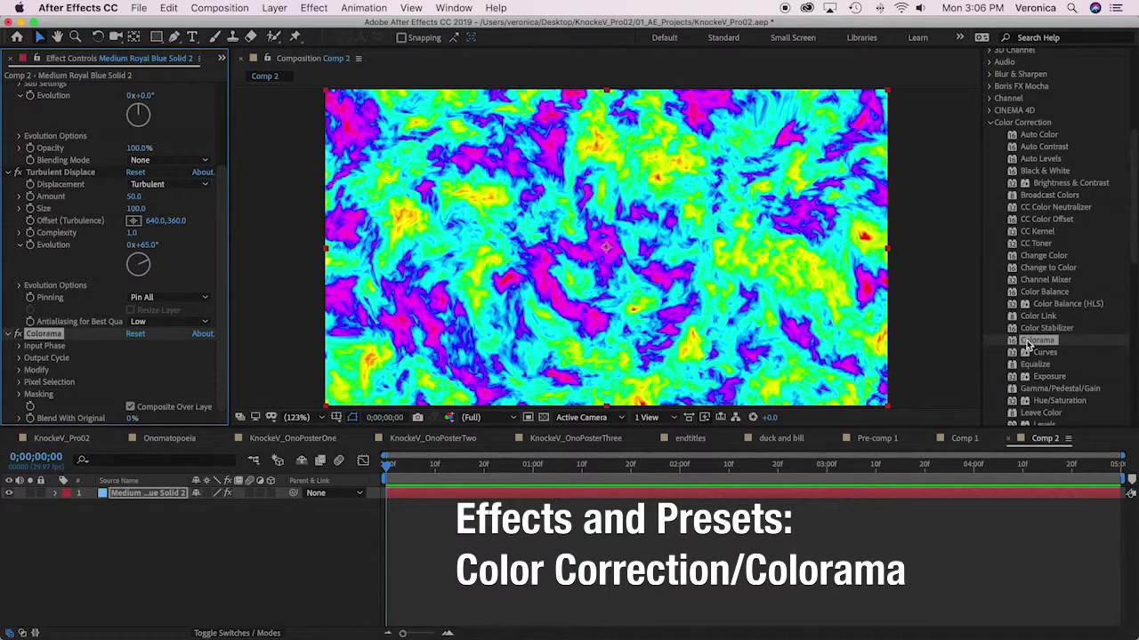
click(20, 358)
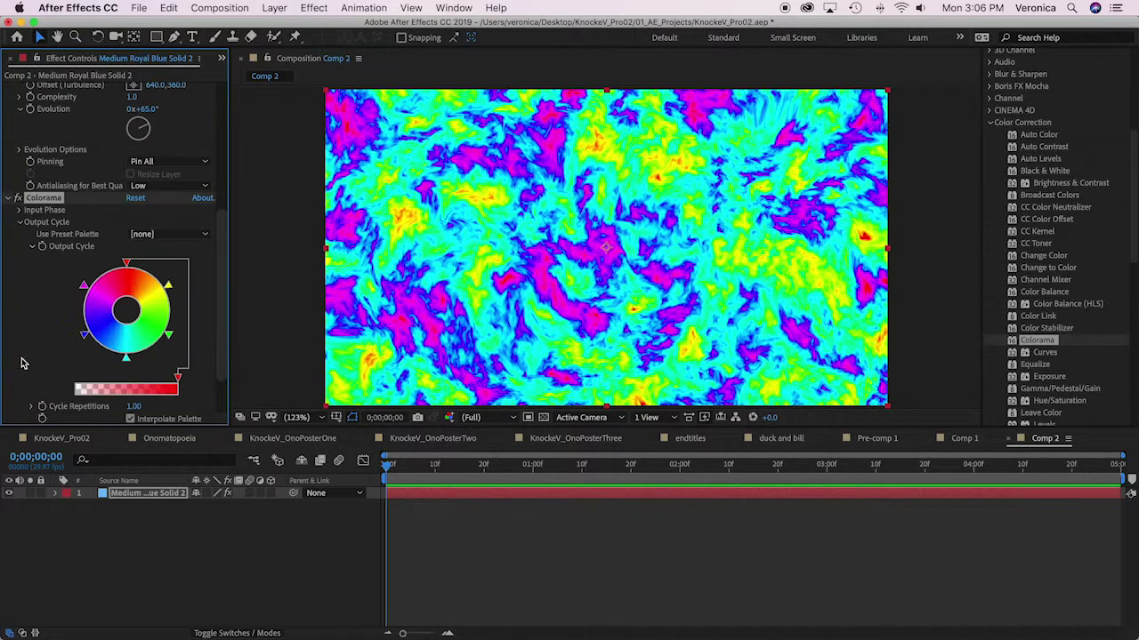
Try the Carribean and Sunset preset palettes for Colorama's output cycle
click(168, 235)
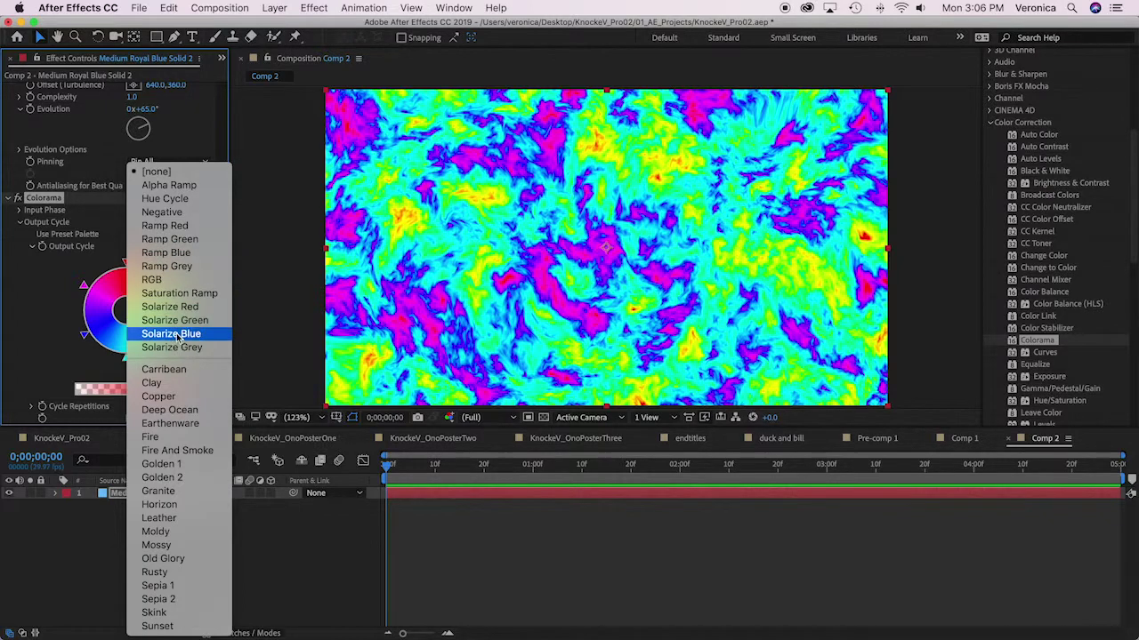
click(176, 368)
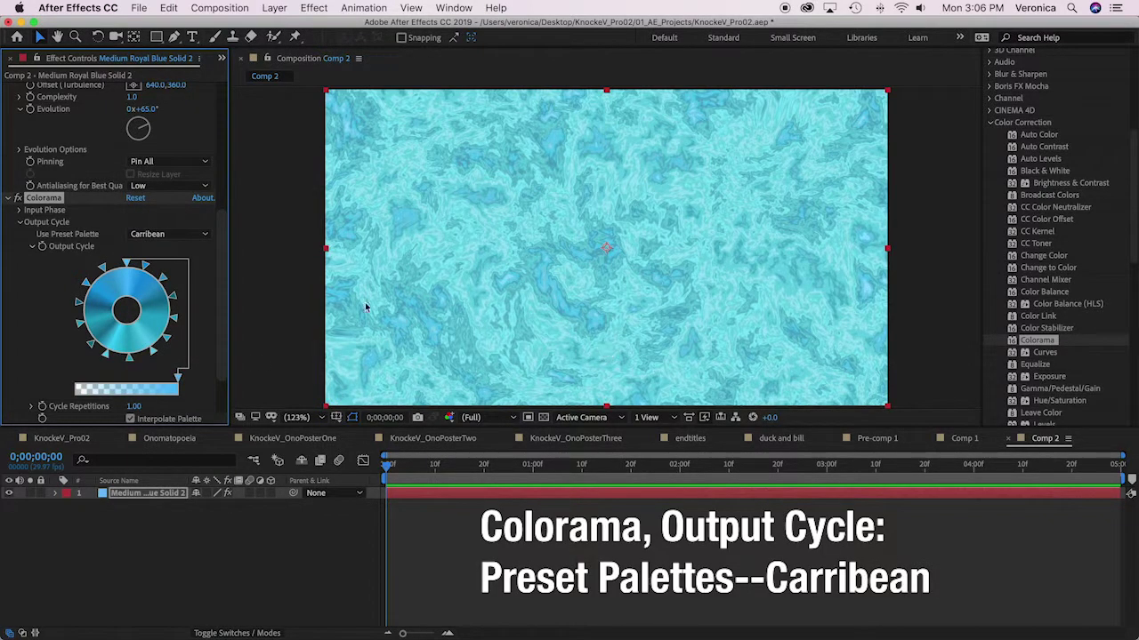
click(203, 235)
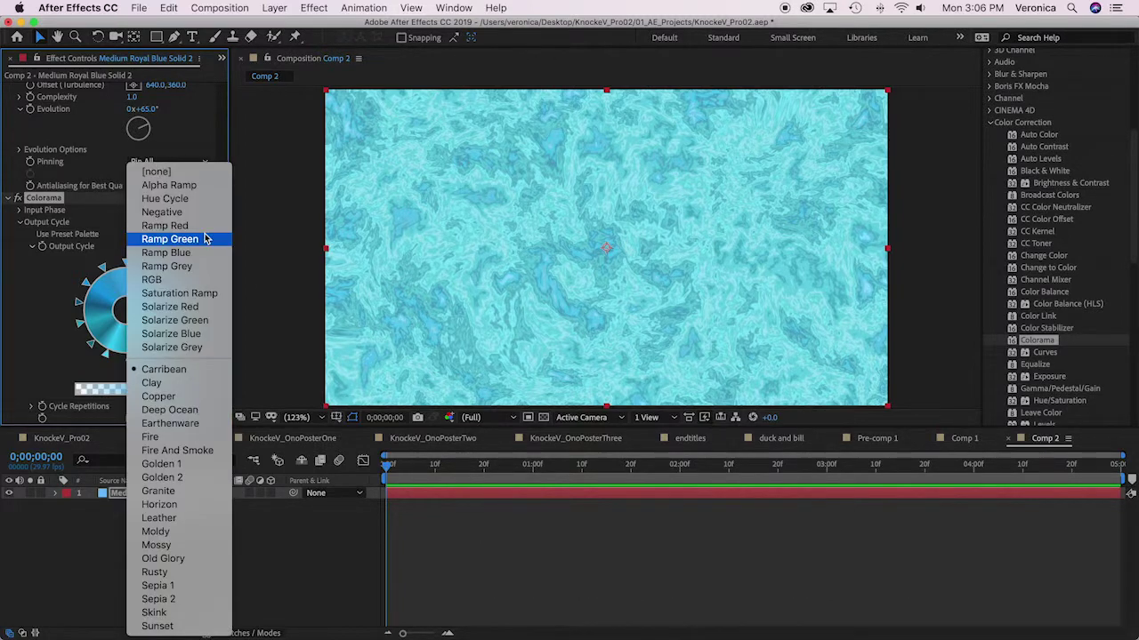
click(164, 628)
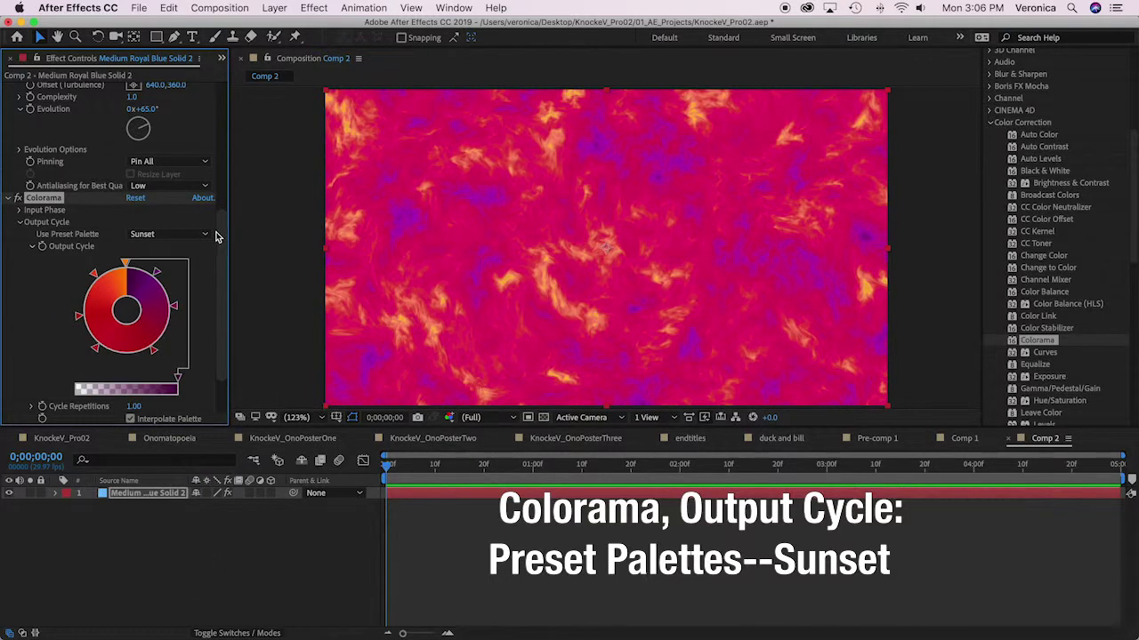
Set Colorama's preset palette to Fire And Smoke and save the project
scroll(221, 240, up, 1)
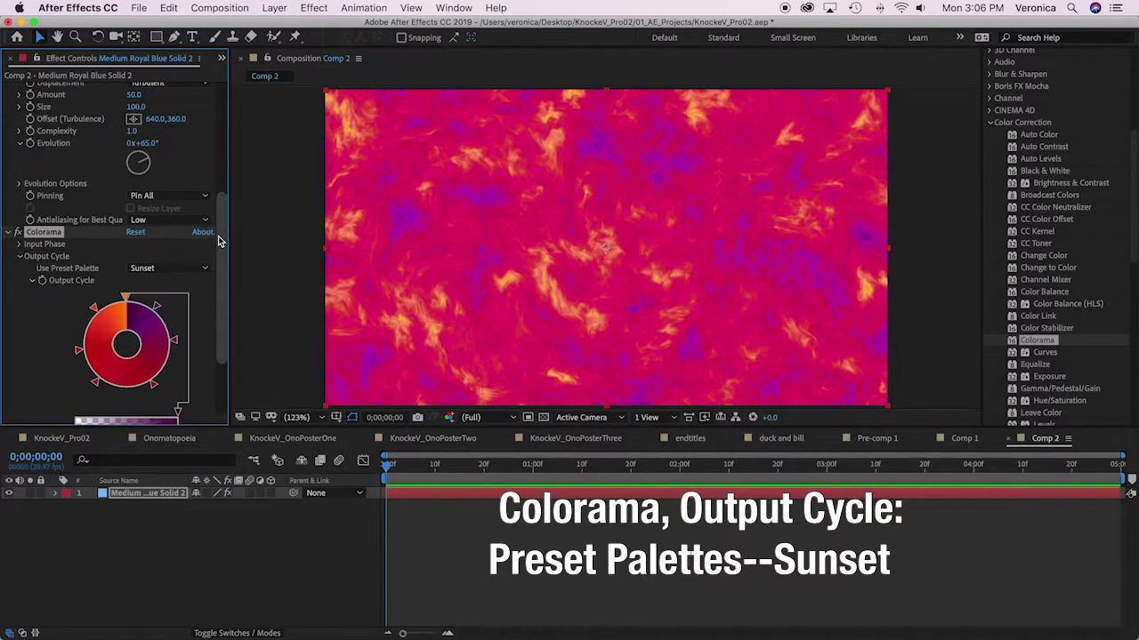
click(189, 268)
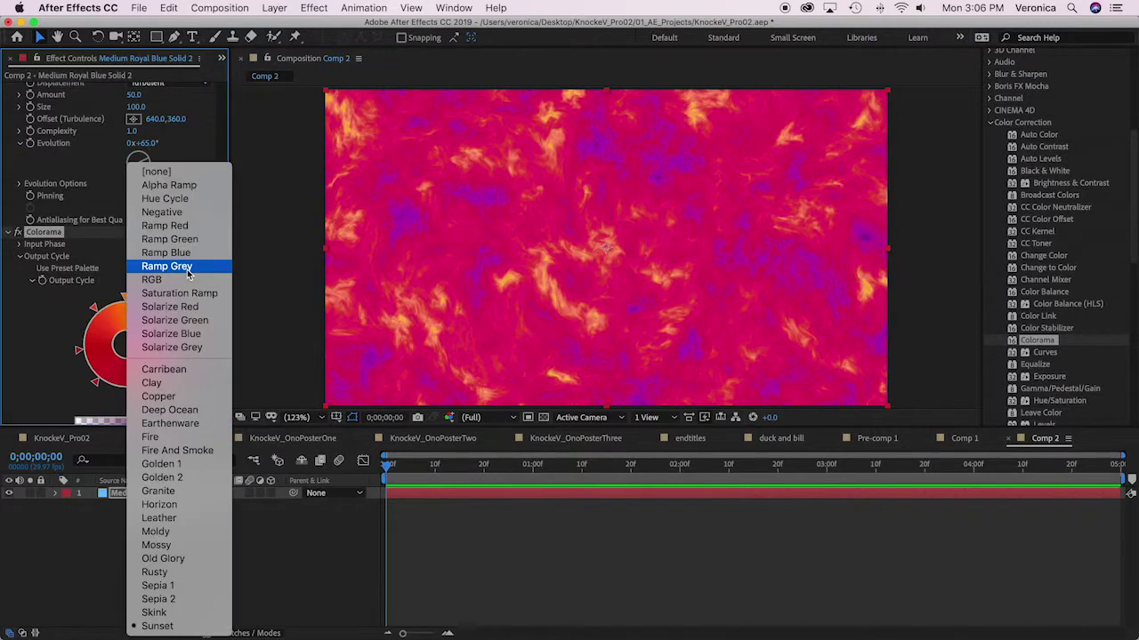
click(185, 451)
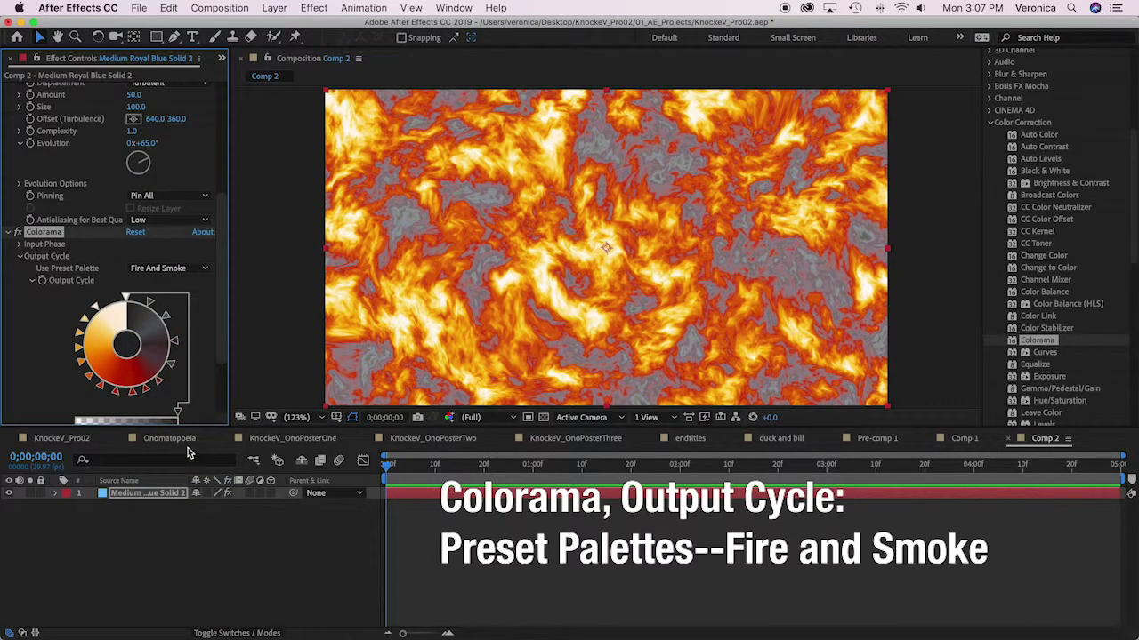
drag(222, 302, 219, 371)
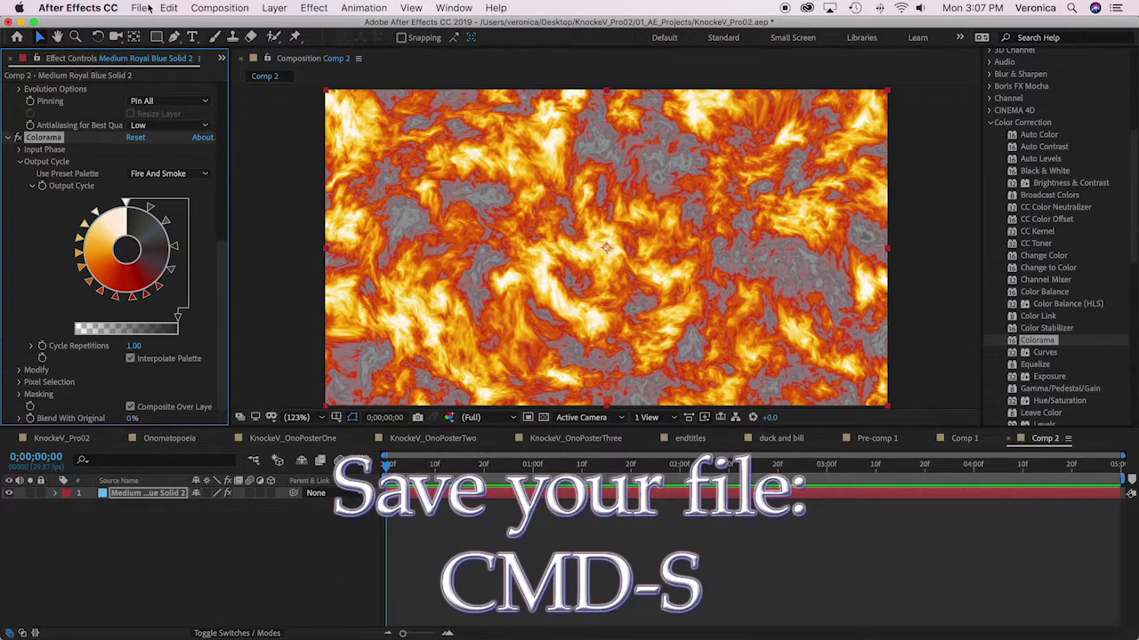
key(super+s)
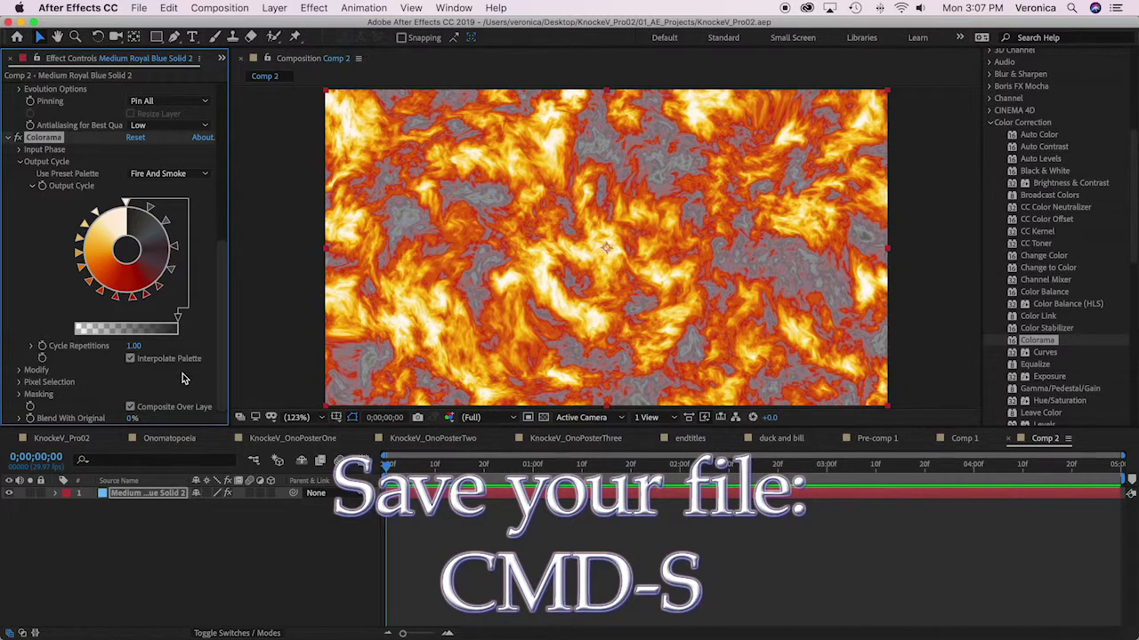
Animate Turbulent Displace's evolution with a keyframe at the start of Comp 2 and one of 248° at 0;00;04;29
drag(219, 284, 220, 282)
drag(221, 229, 222, 211)
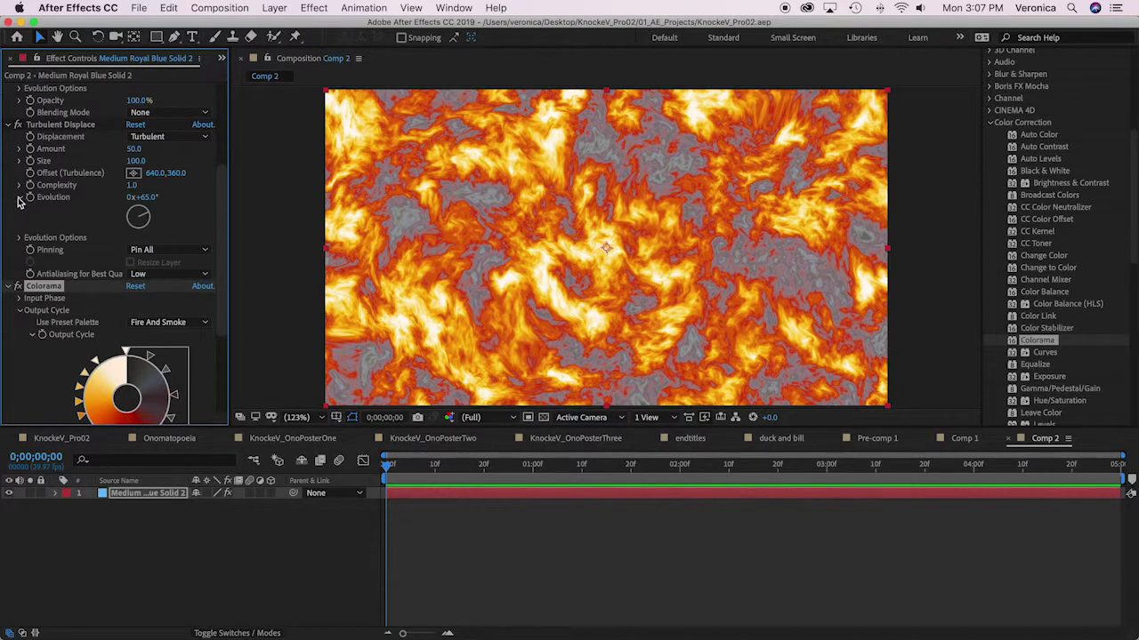
click(19, 238)
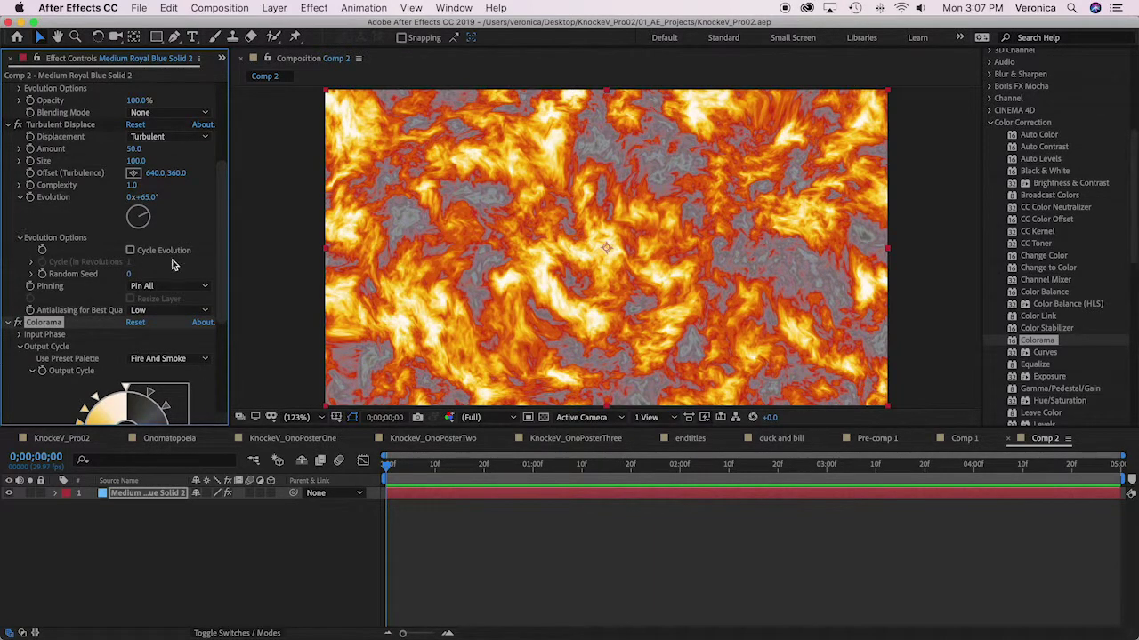
click(31, 198)
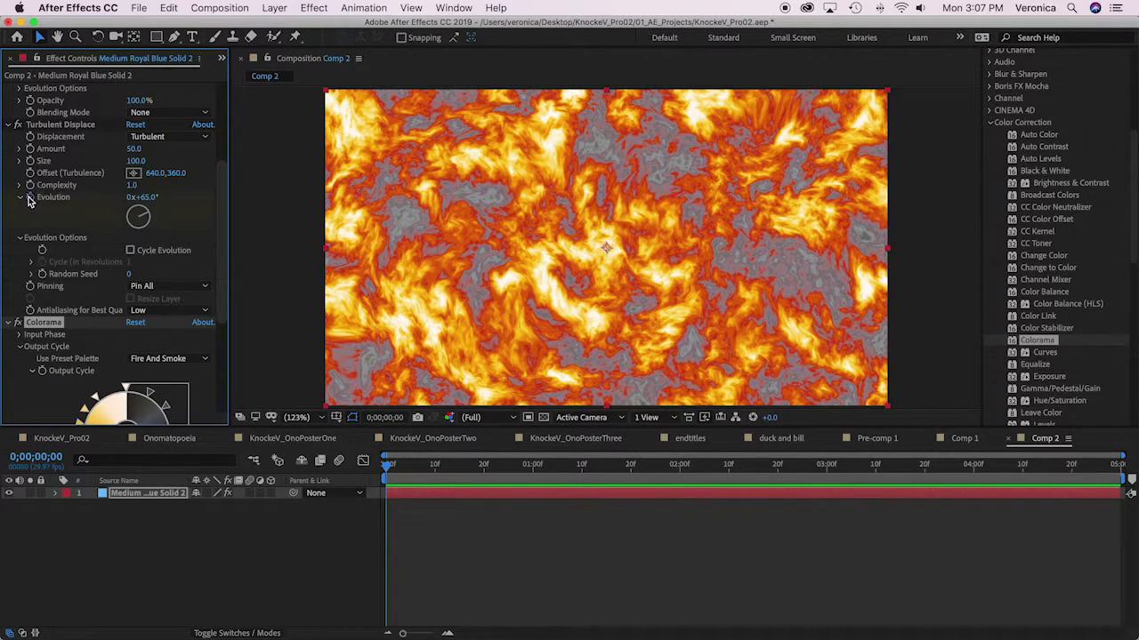
drag(388, 469, 1112, 528)
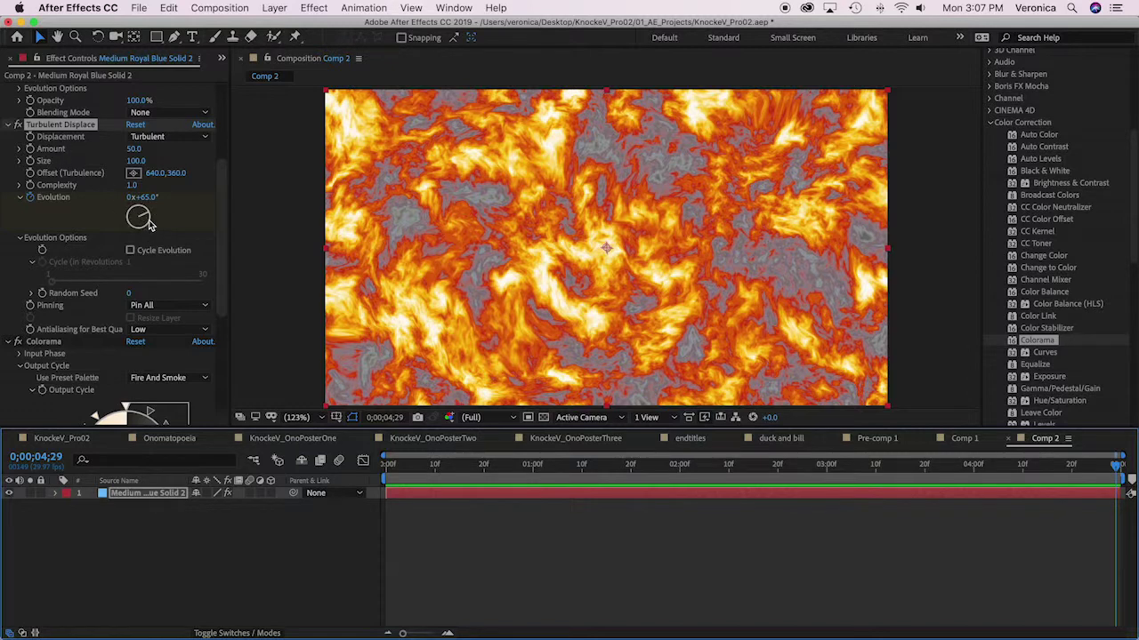
drag(147, 214, 117, 226)
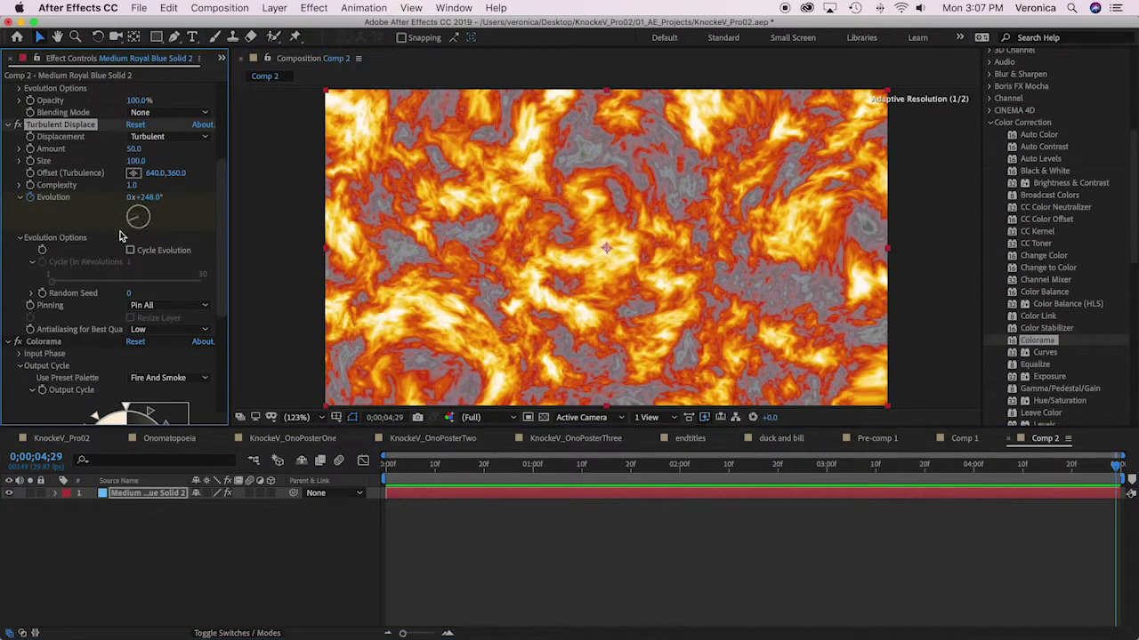
Preview the animated fire texture in Comp 2
key(space)
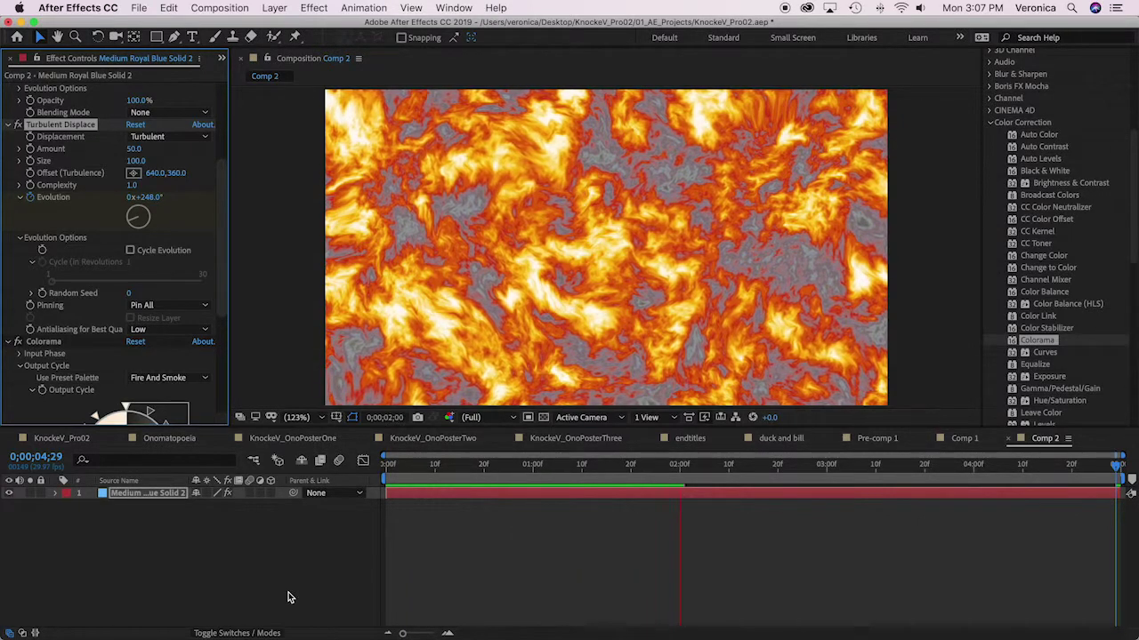
key(space)
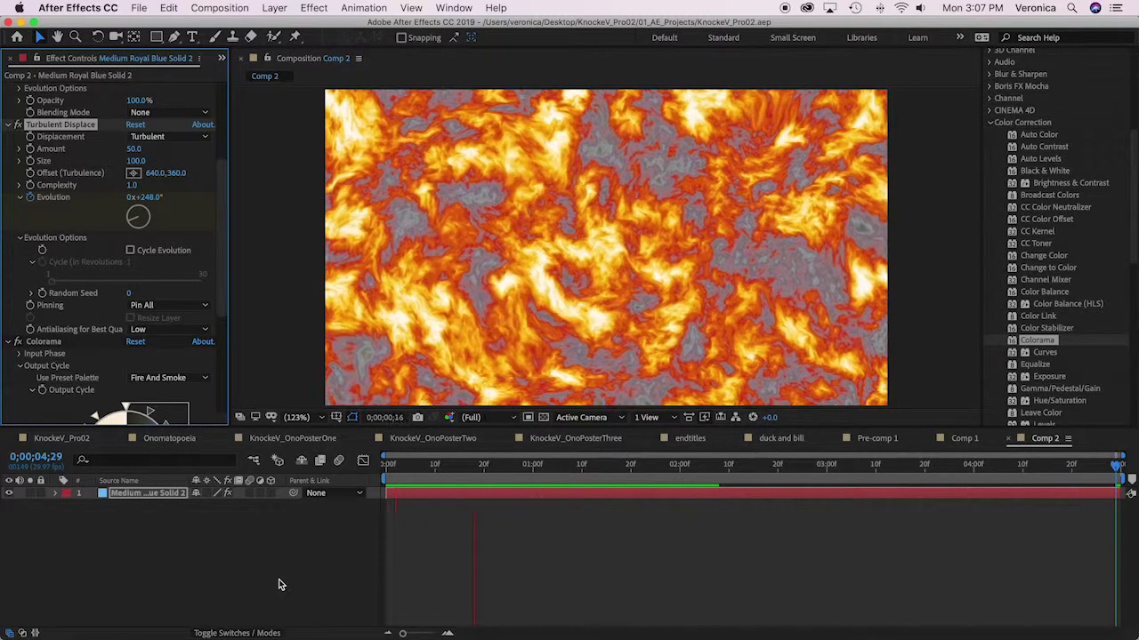
key(space)
key(space)
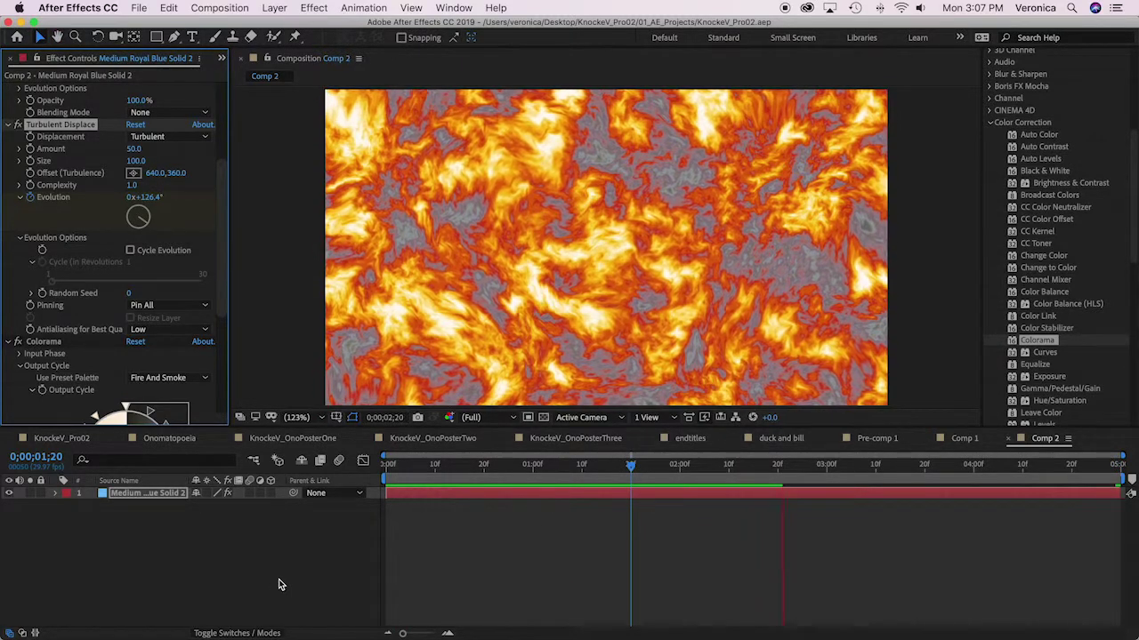